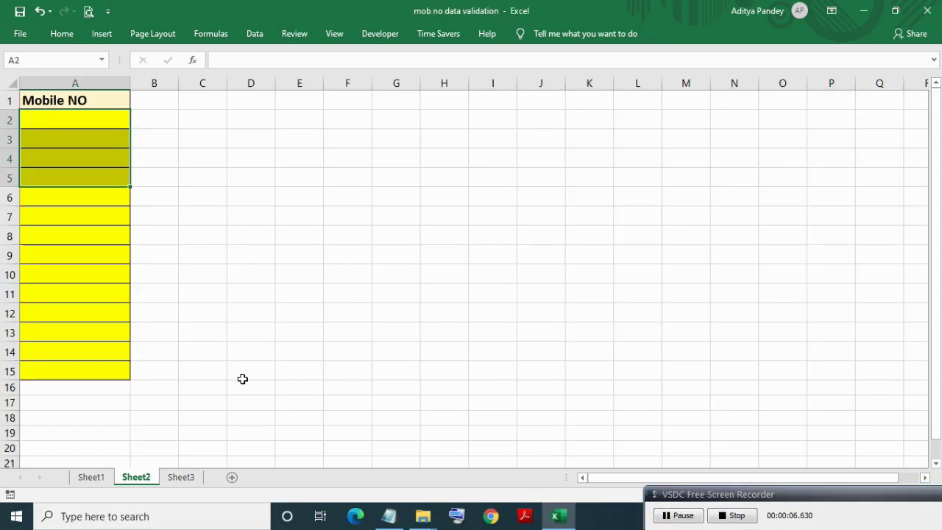
In C2, build =AND(ISNUMBER(A2*1),LEFT(A2,1)*1,LEN(A2)=10), using A2 as each reference.
{"action": "mouse_move", "coordinate": [382, 520]}
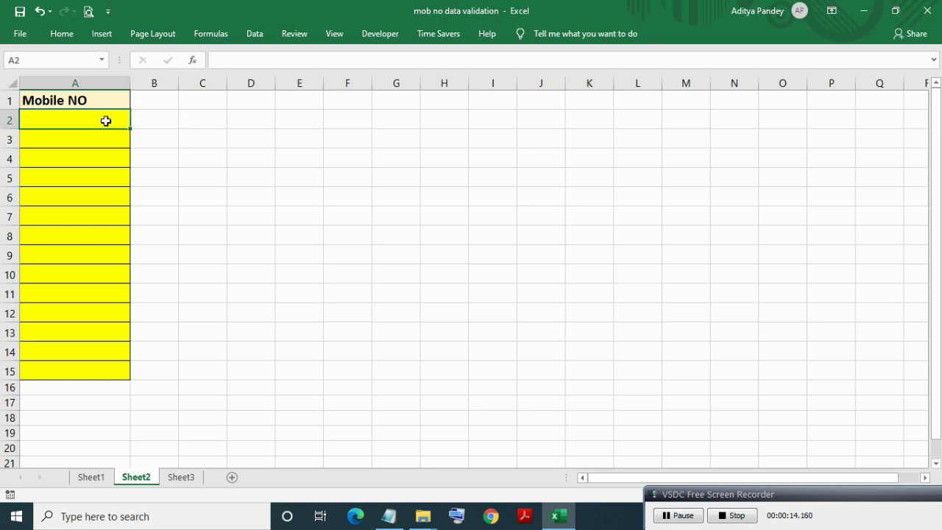
{"action": "left_click", "coordinate": [82, 371], "text": "shift"}
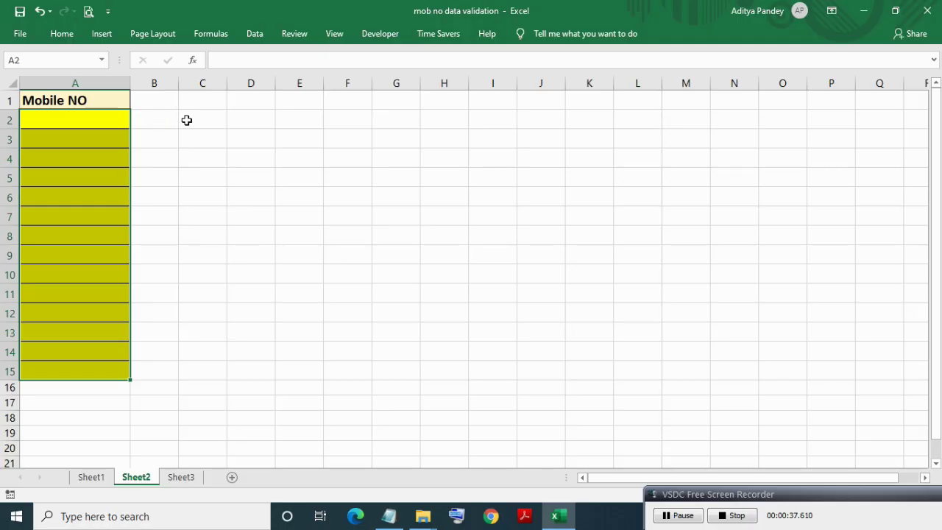
{"action": "left_click", "coordinate": [186, 120]}
{"action": "type", "text": "="}
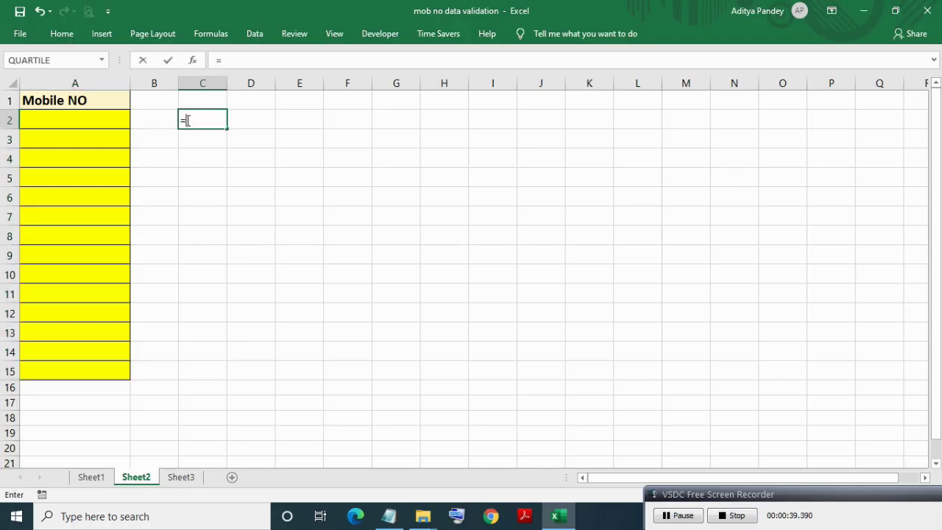
{"action": "type", "text": "AND(ISNUMBER("}
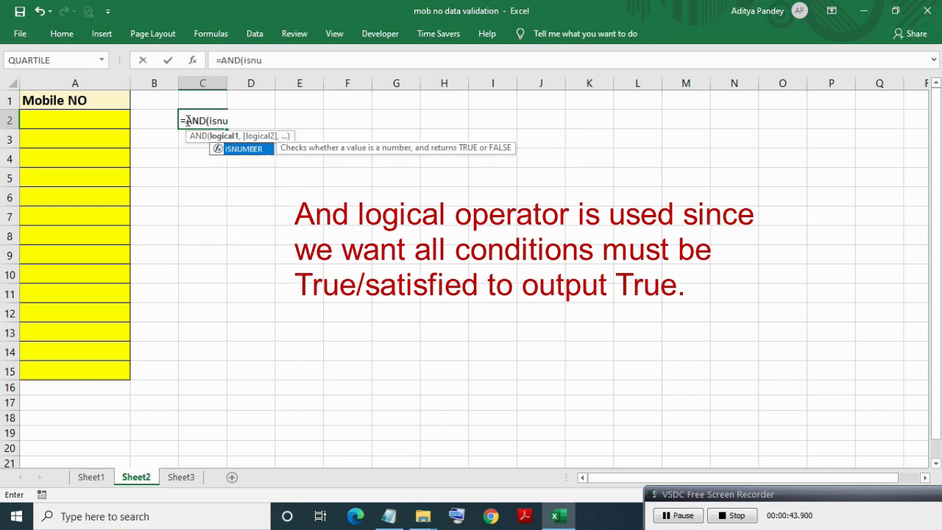
{"action": "left_click", "coordinate": [110, 117]}
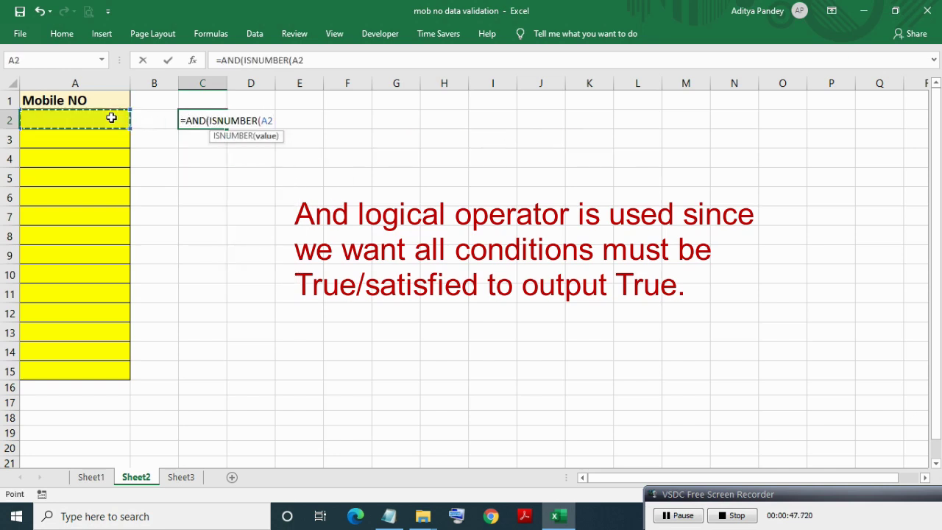
{"action": "type", "text": "*1),LEFT("}
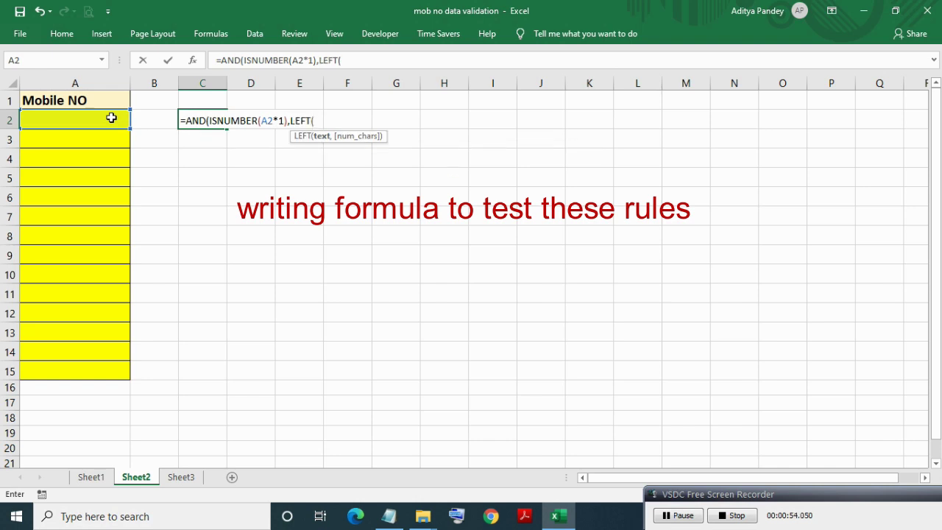
{"action": "left_click", "coordinate": [112, 118]}
{"action": "type", "text": ",1)*1,len"}
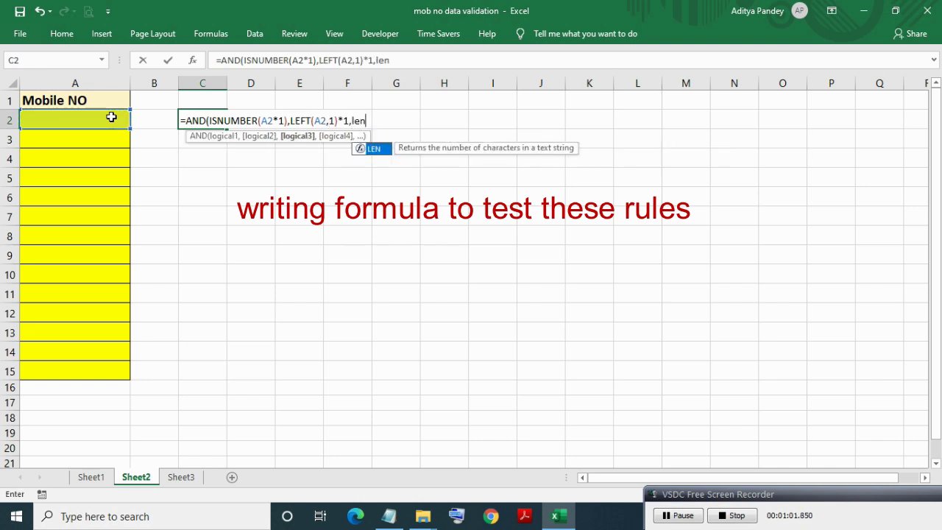
{"action": "key", "text": "Tab"}
{"action": "left_click", "coordinate": [105, 117]}
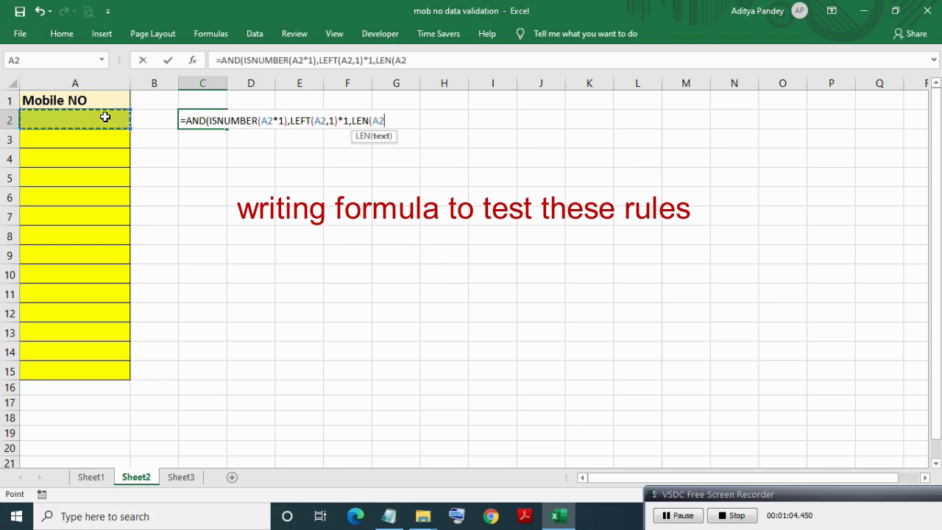
{"action": "type", "text": ")=1"}
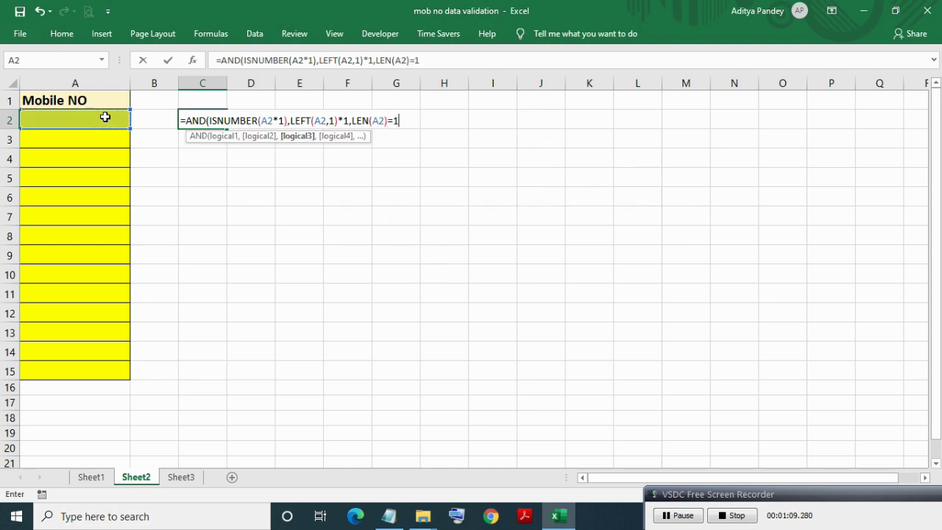
{"action": "type", "text": "0"}
Add the >5 comparison after LEFT(A2,1)*1 and commit the C2 formula.
{"action": "left_click", "coordinate": [351, 120]}
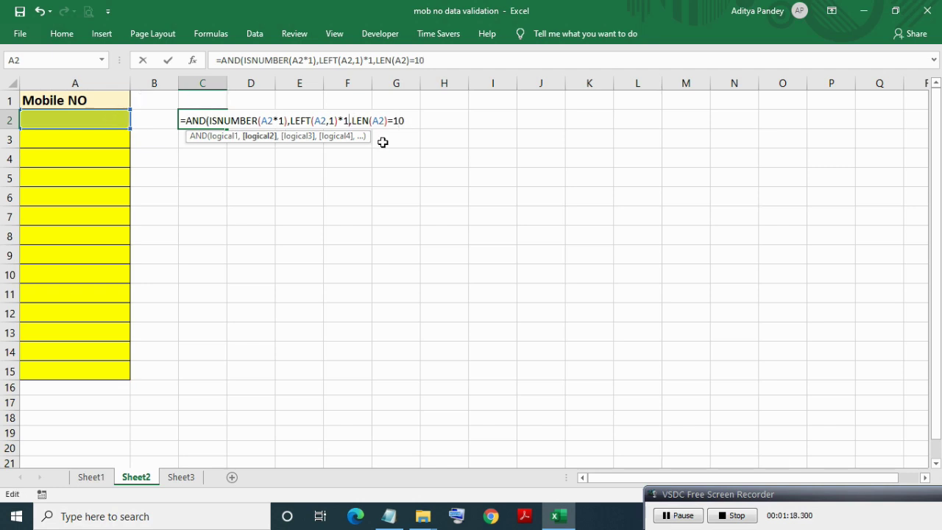
{"action": "type", "text": ">5"}
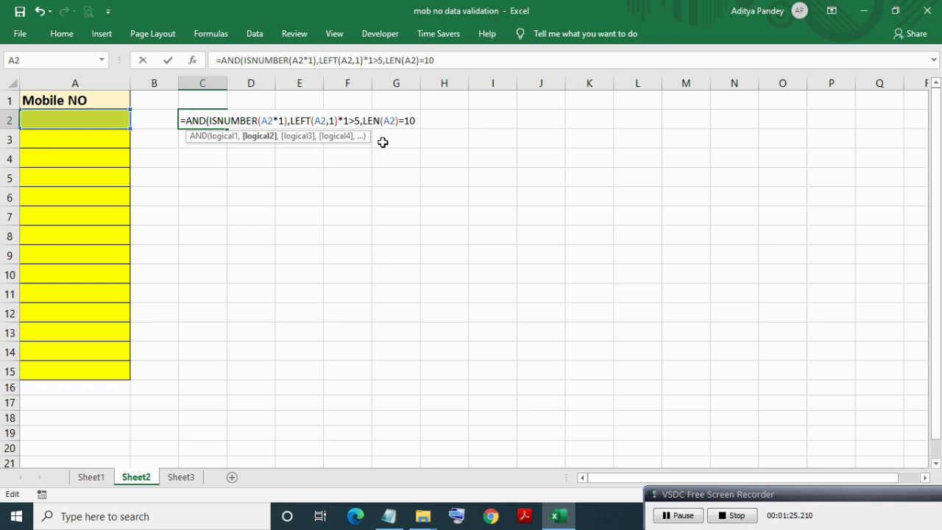
{"action": "key", "text": "Return"}
{"action": "key", "text": "Return"}
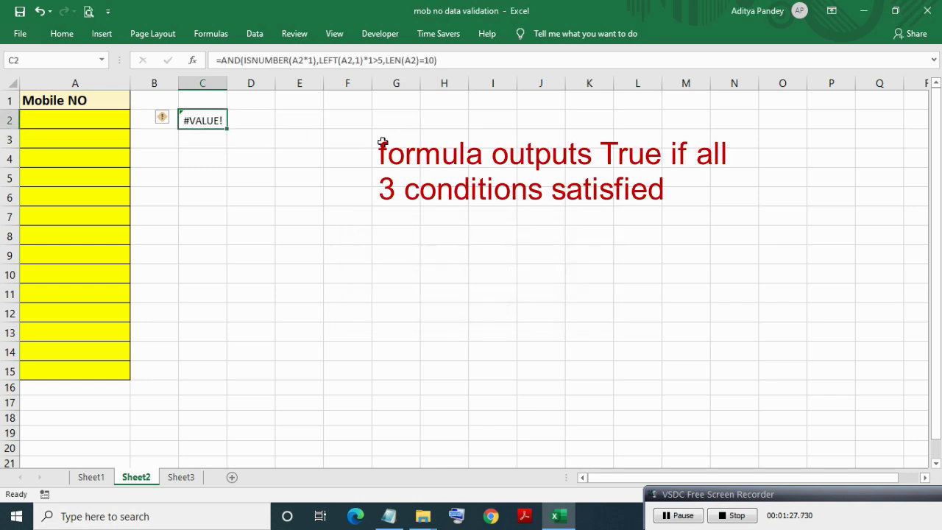
{"action": "left_click", "coordinate": [677, 515]}
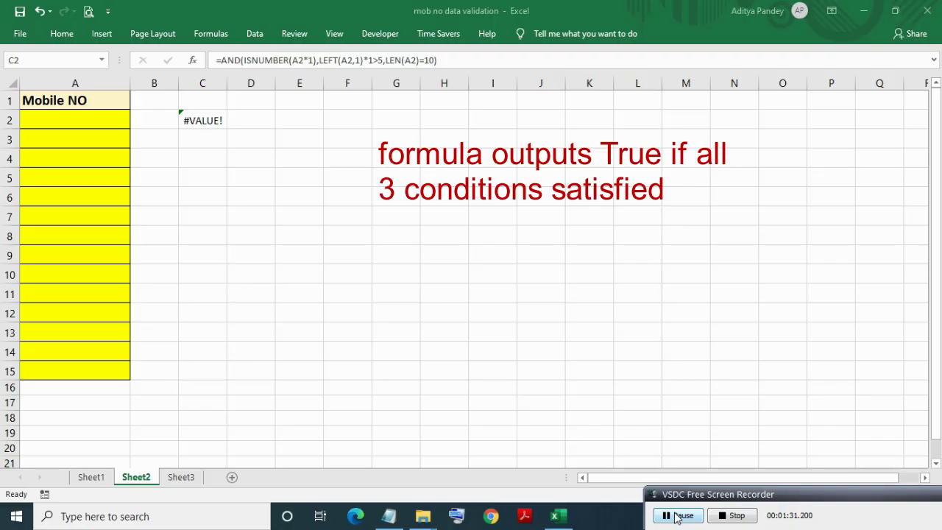
{"action": "left_click", "coordinate": [195, 120]}
{"action": "double_click", "coordinate": [195, 120]}
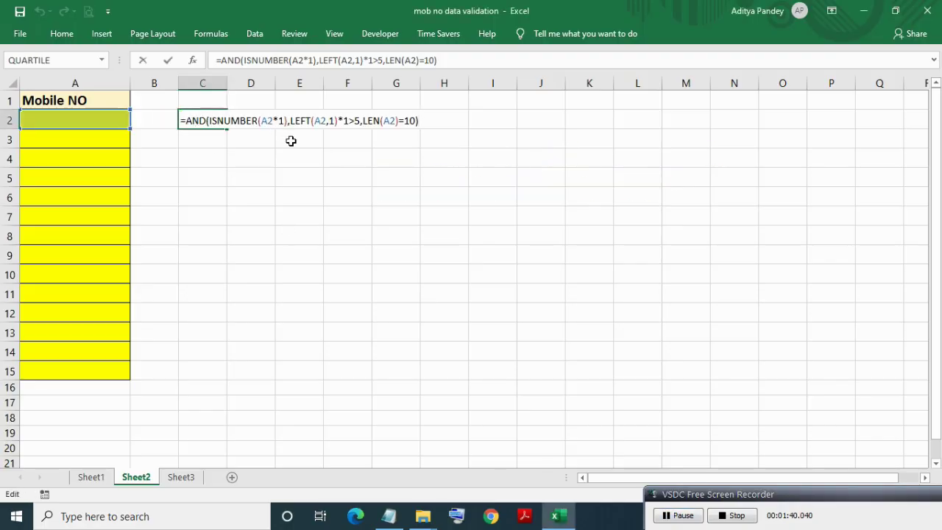
{"action": "left_click", "coordinate": [221, 120]}
{"action": "left_click", "coordinate": [287, 121], "text": "shift"}
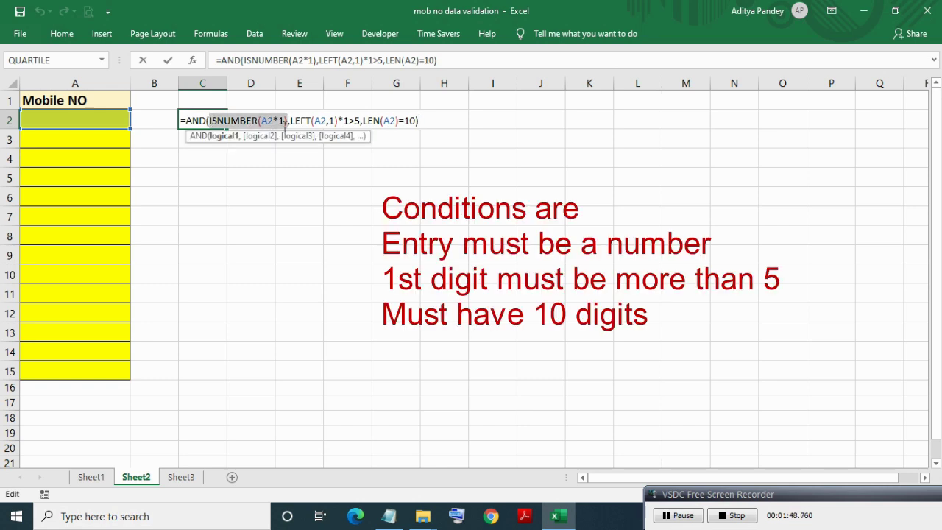
{"action": "left_click", "coordinate": [290, 121]}
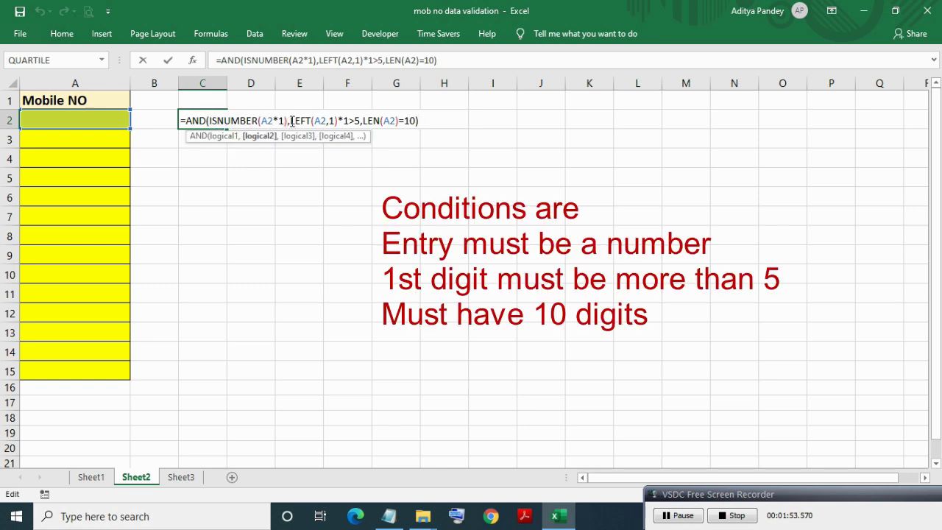
{"action": "left_click", "coordinate": [360, 121], "text": "shift"}
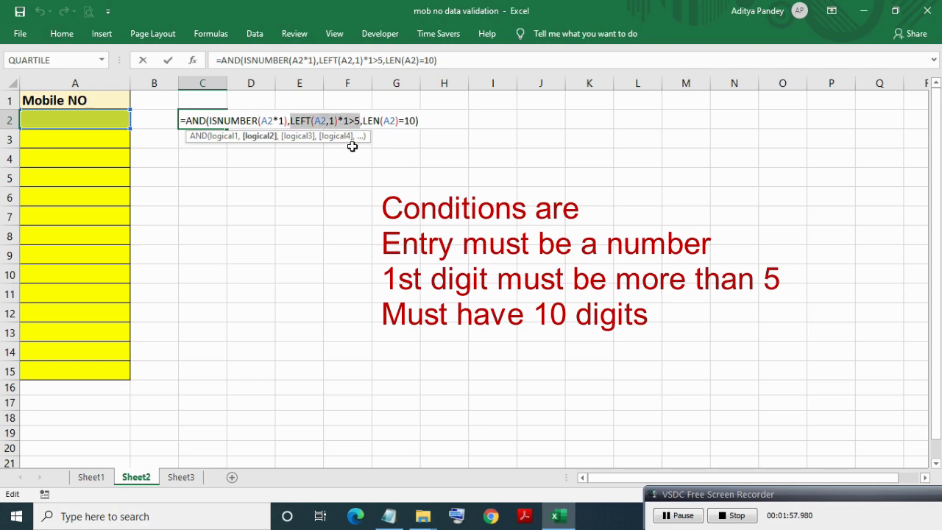
{"action": "left_click", "coordinate": [363, 121]}
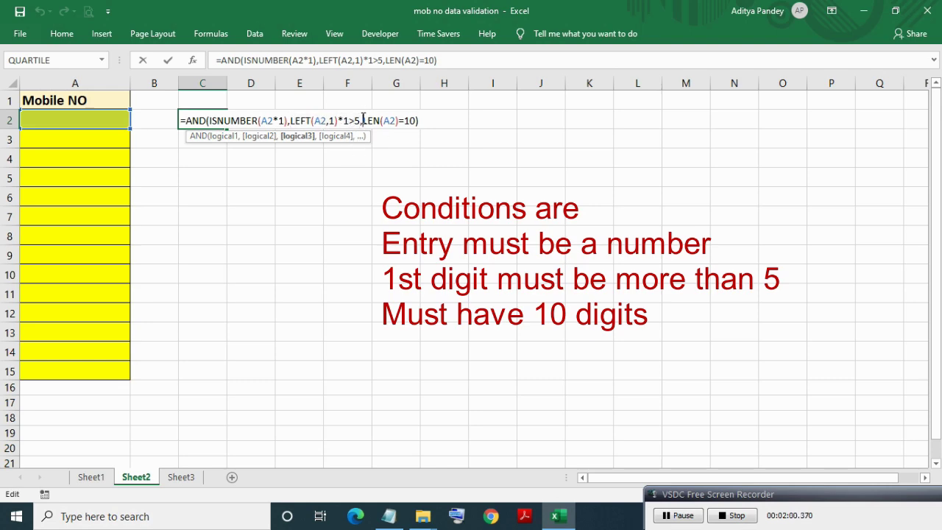
{"action": "left_click", "coordinate": [416, 120], "text": "shift"}
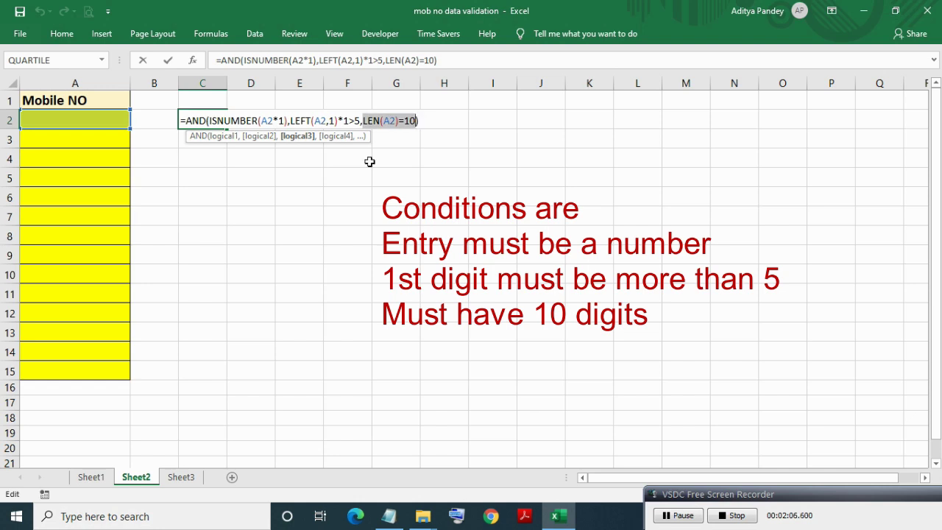
{"action": "key", "text": "Return"}
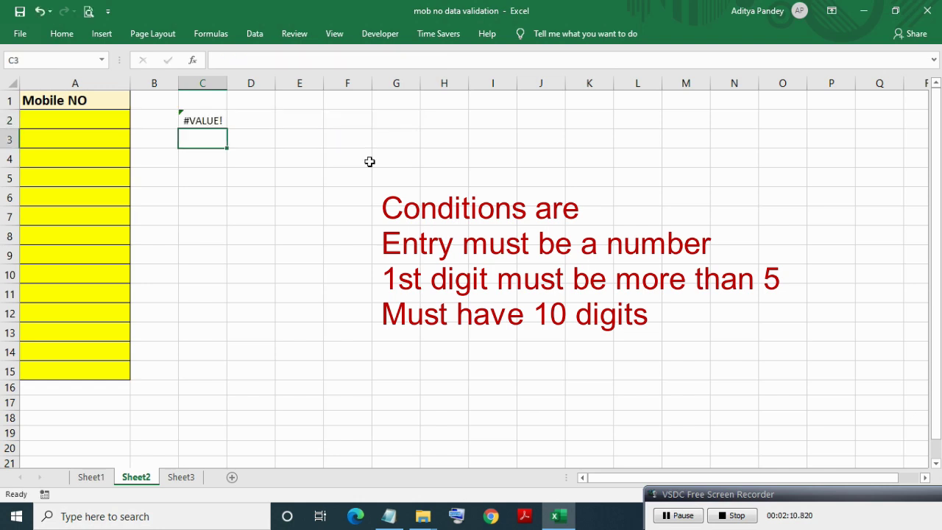
{"action": "key", "text": "Up"}
{"action": "key", "text": "F2"}
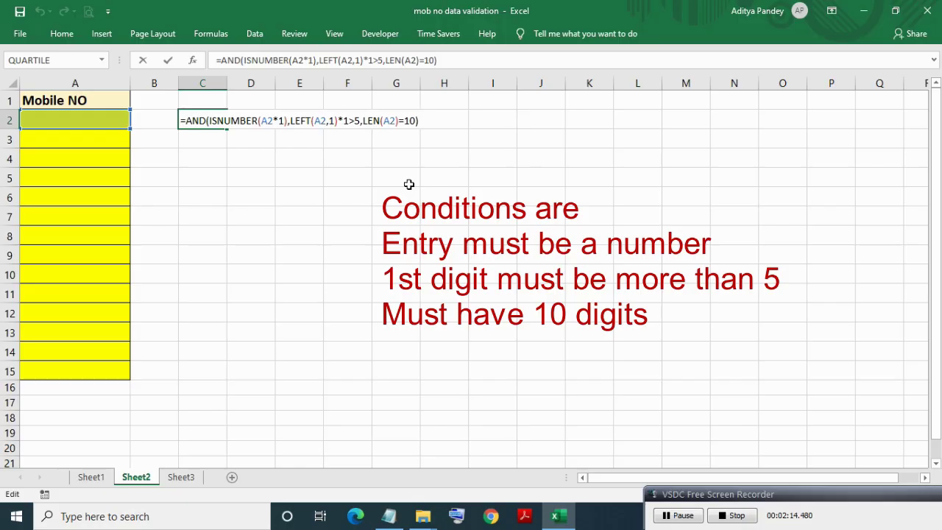
{"action": "left_click", "coordinate": [74, 120]}
{"action": "type", "text": "7777777777"}
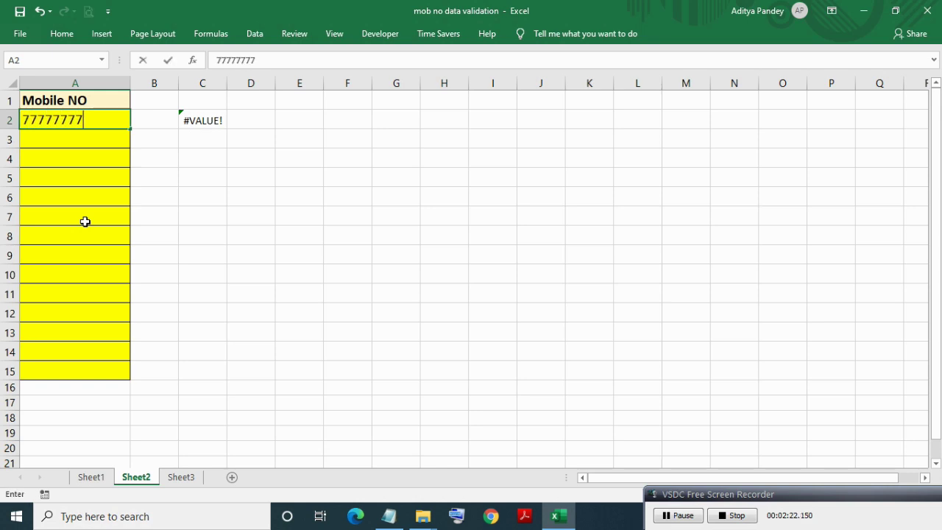
{"action": "key", "text": "Return"}
{"action": "key", "text": "Up"}
{"action": "key", "text": "Right"}
{"action": "key", "text": "Right"}
{"action": "key", "text": "ctrl+c"}
{"action": "key", "text": "Down"}
{"action": "key", "text": "shift+Down"}
{"action": "key", "text": "shift+Down"}
{"action": "key", "text": "ctrl+v"}
{"action": "key", "text": "Left"}
{"action": "key", "text": "Left"}
{"action": "type", "text": "7777"}
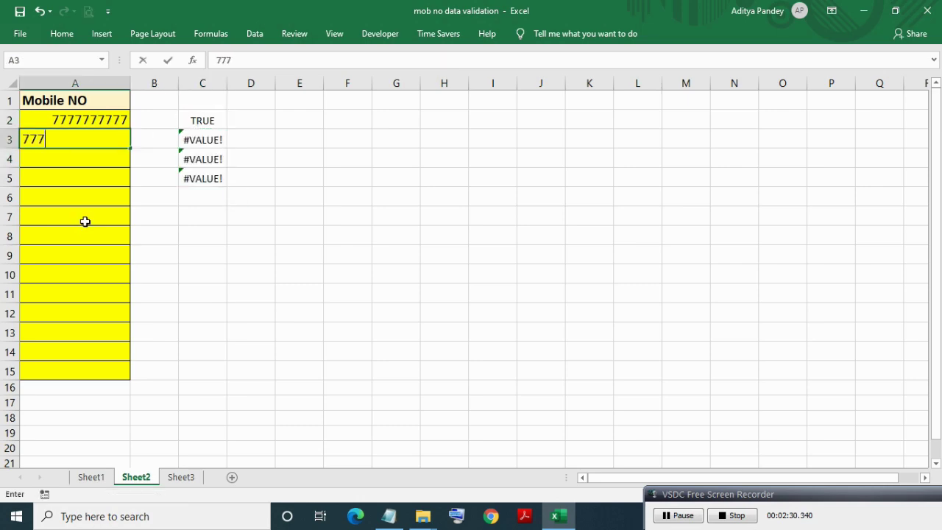
{"action": "key", "text": "Return"}
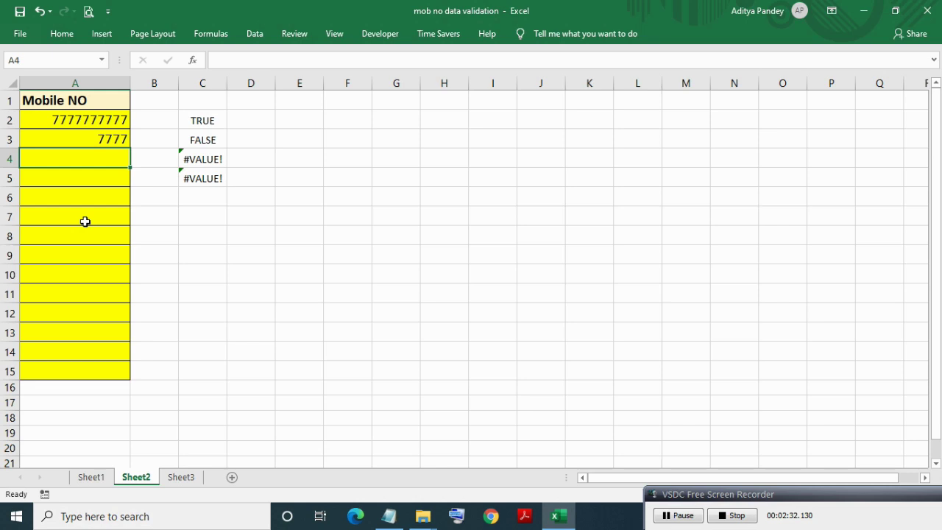
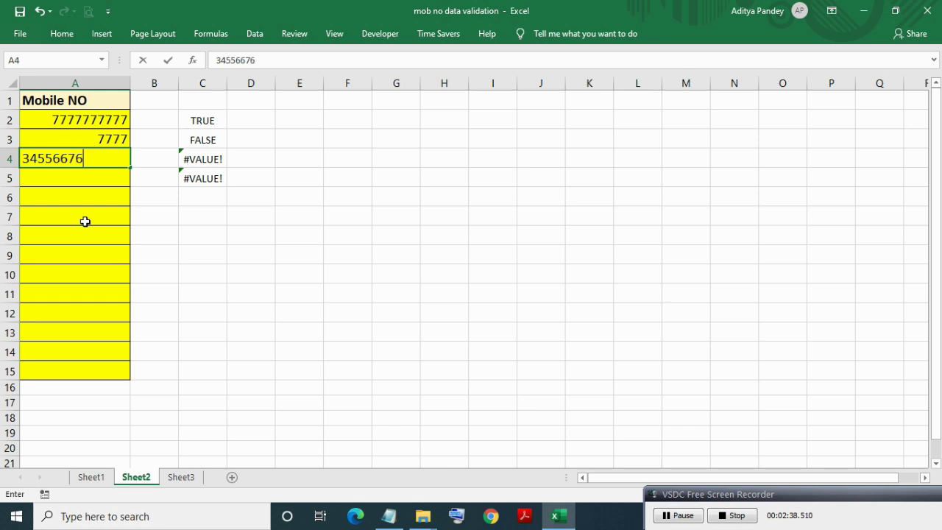
{"action": "key", "text": "Return"}
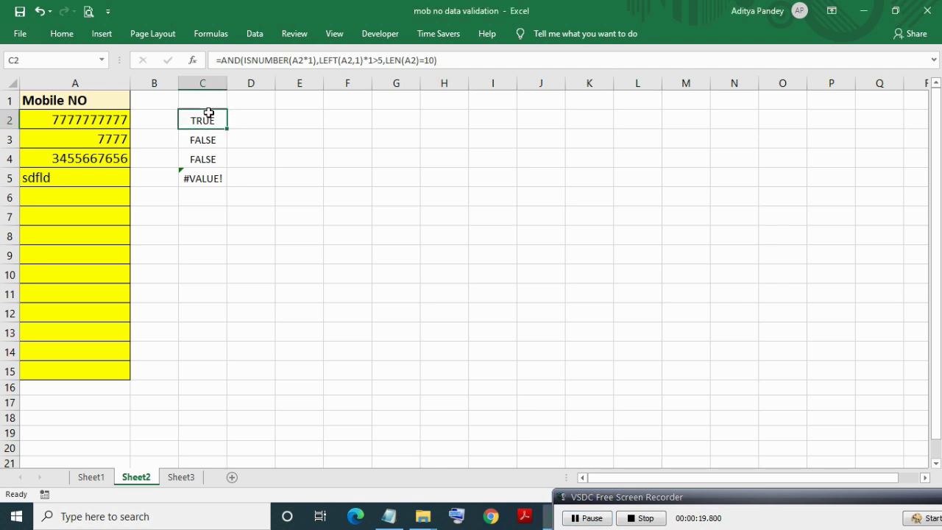
{"action": "double_click", "coordinate": [208, 118]}
Select the full AND test formula text in C2 for reuse.
{"action": "key", "text": "Home"}
{"action": "left_click", "coordinate": [420, 118], "text": "shift"}
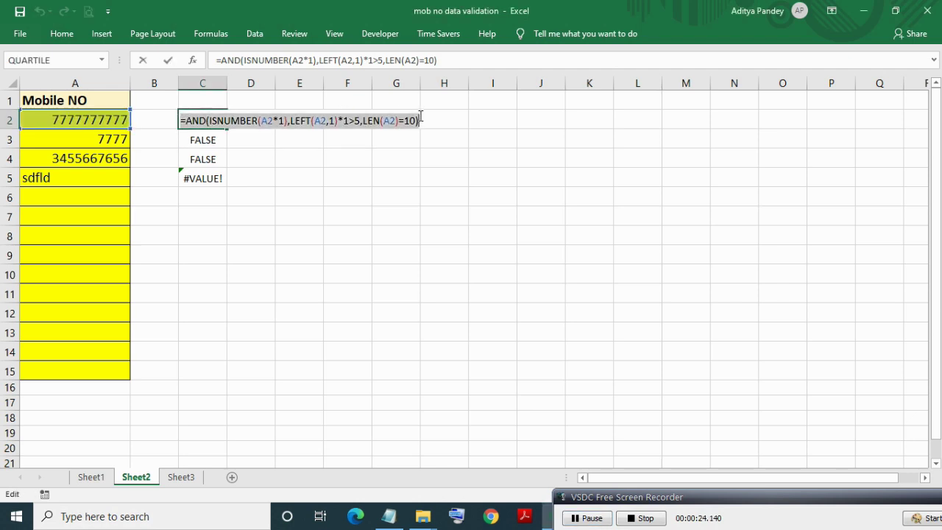
{"action": "key", "text": "Return"}
{"action": "key", "text": "Up"}
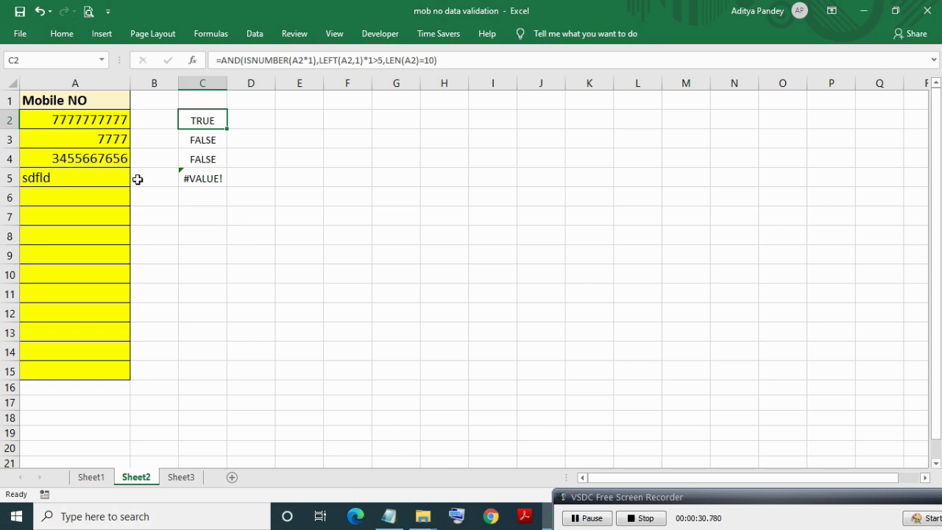
Select the Mobile NO range A2:A15 and bring up Data Validation from the Data tab.
{"action": "left_click", "coordinate": [88, 123]}
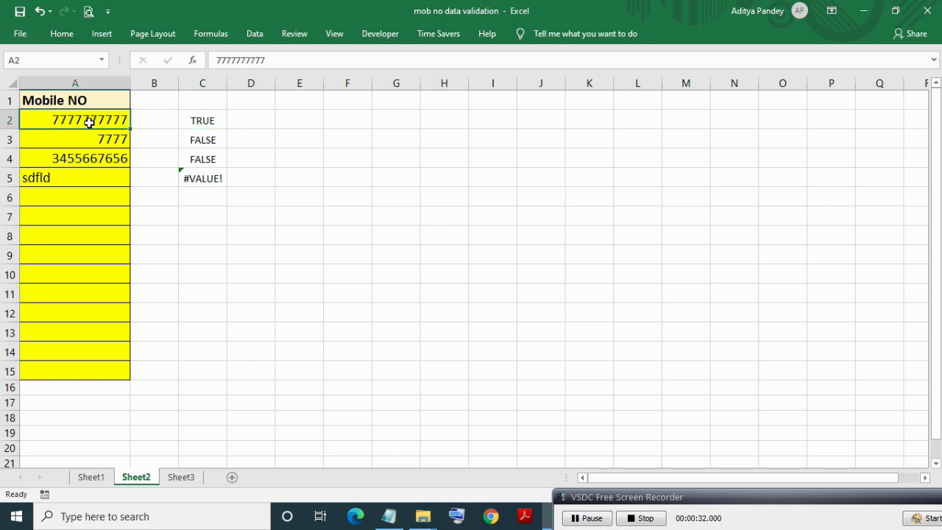
{"action": "left_click", "coordinate": [83, 371], "text": "shift"}
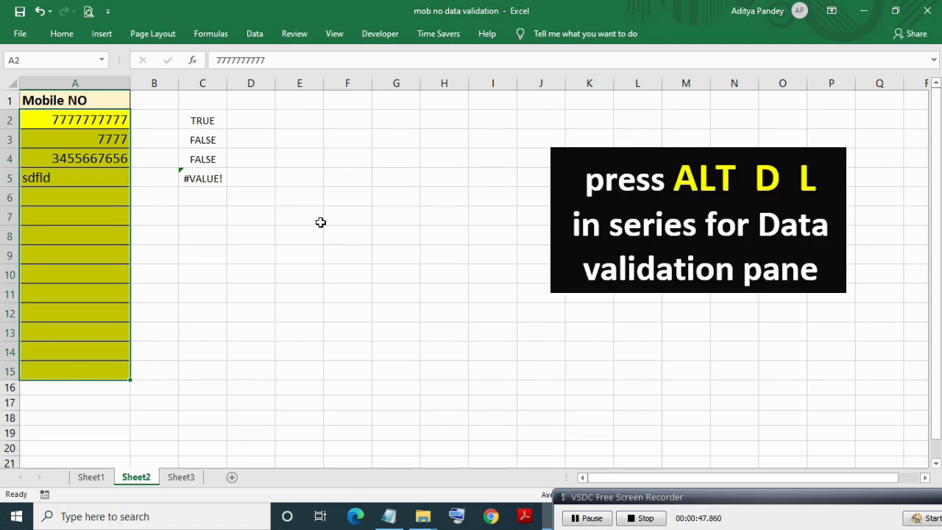
{"action": "key", "text": "alt"}
{"action": "key", "text": "d"}
{"action": "key", "text": "l"}
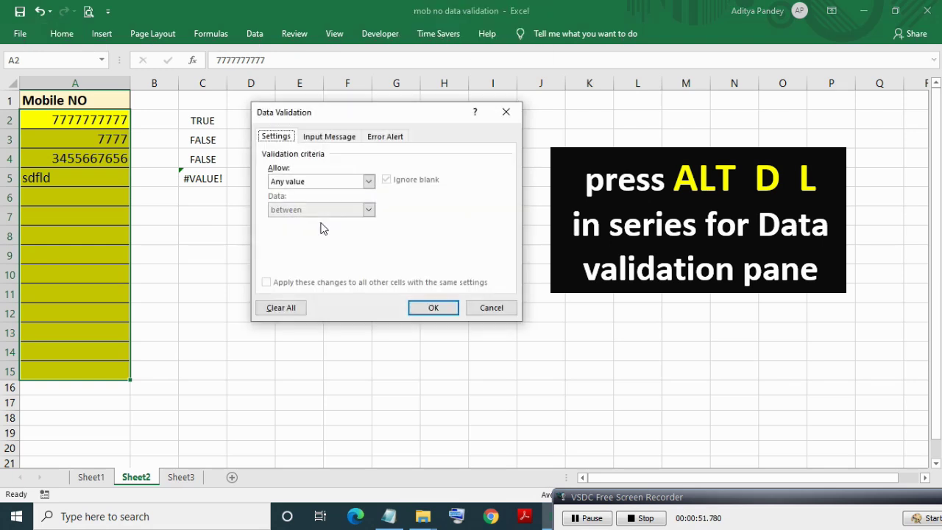
{"action": "left_click", "coordinate": [507, 113]}
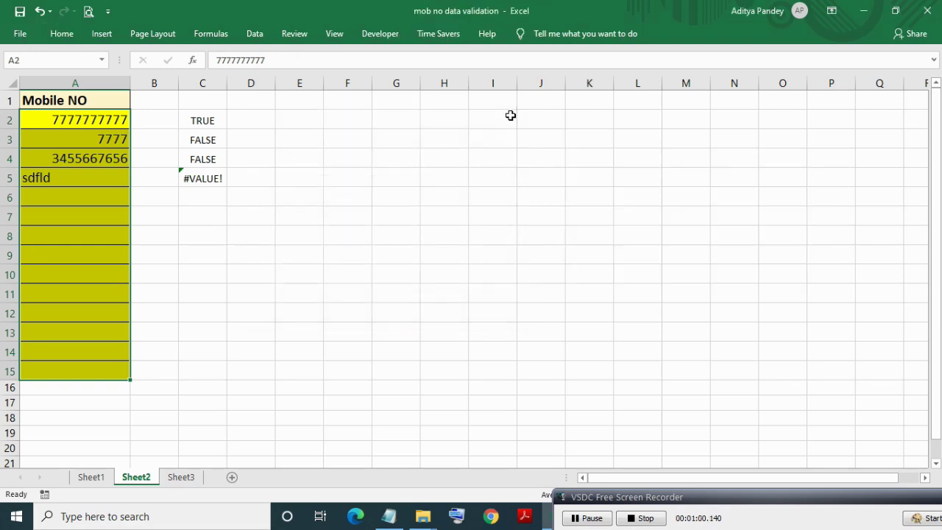
{"action": "left_click", "coordinate": [255, 34]}
{"action": "left_click", "coordinate": [593, 86]}
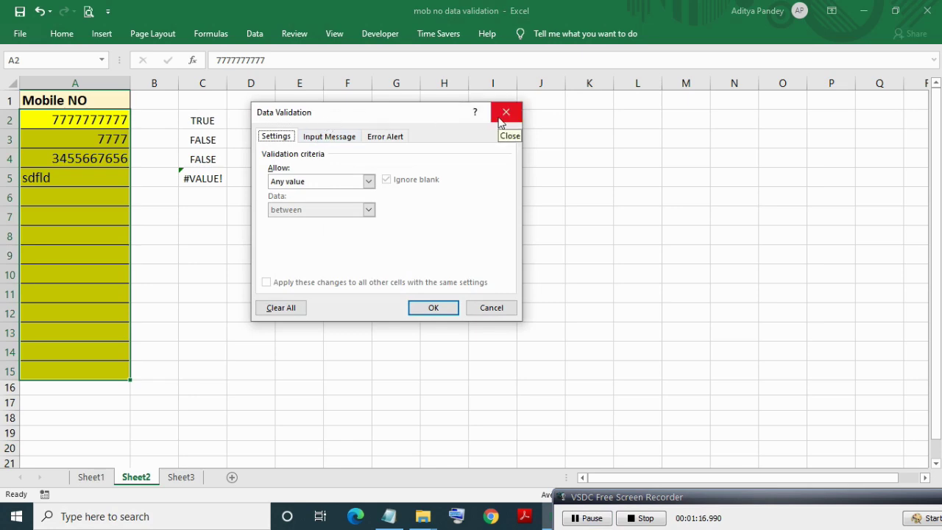
Set Allow to Custom with the pasted AND formula and apply the rule.
{"action": "left_click", "coordinate": [369, 181]}
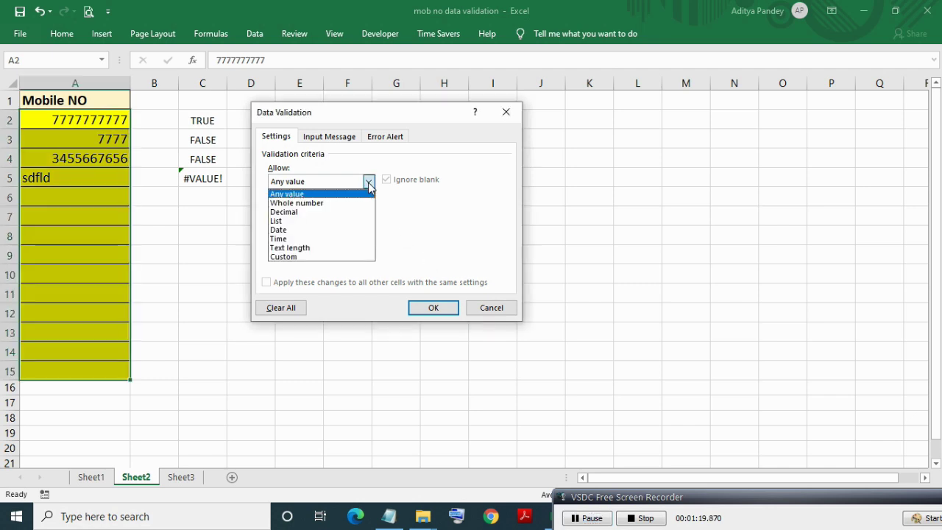
{"action": "left_click", "coordinate": [318, 257]}
{"action": "left_click", "coordinate": [294, 237]}
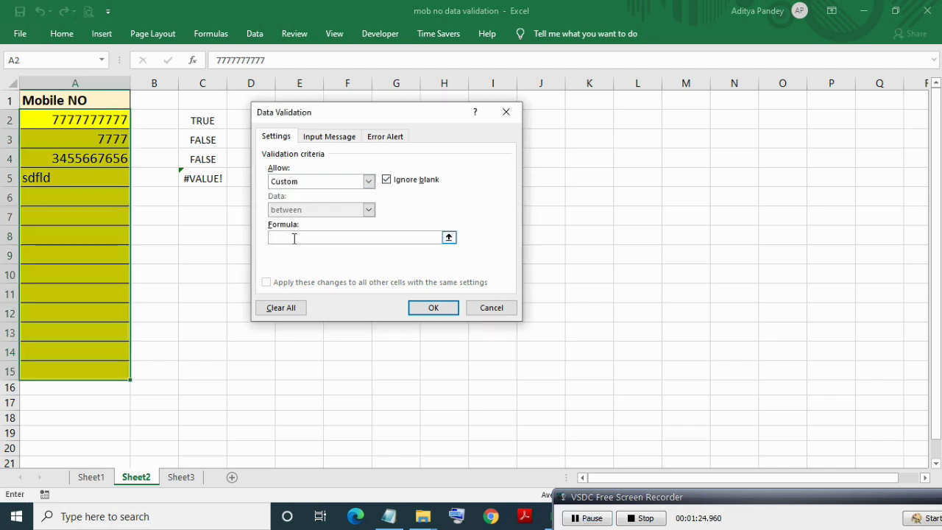
{"action": "key", "text": "ctrl+v"}
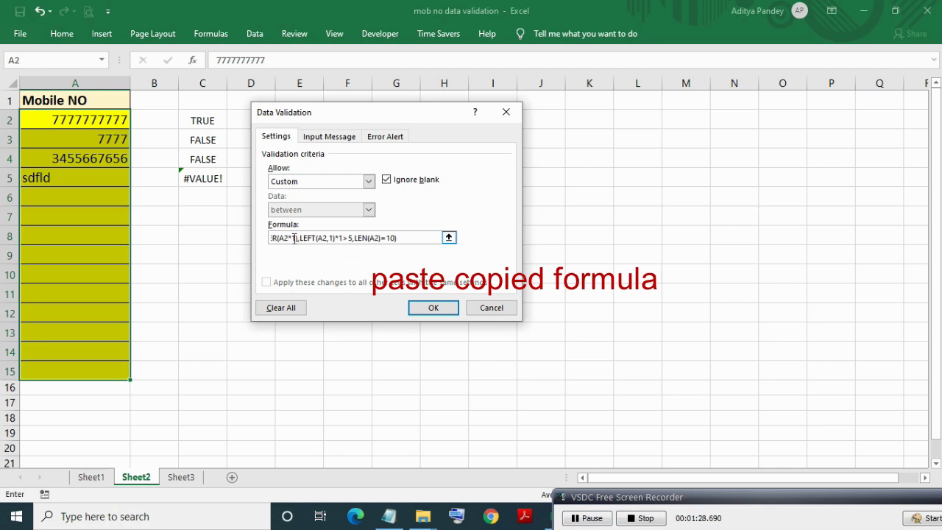
{"action": "left_click", "coordinate": [433, 309]}
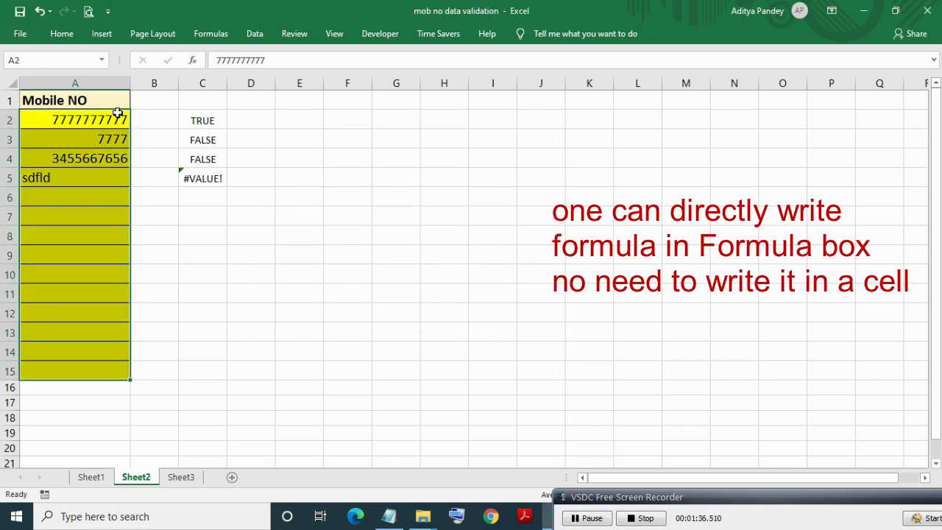
{"action": "key", "text": "alt+a"}
{"action": "key", "text": "v"}
{"action": "key", "text": "v"}
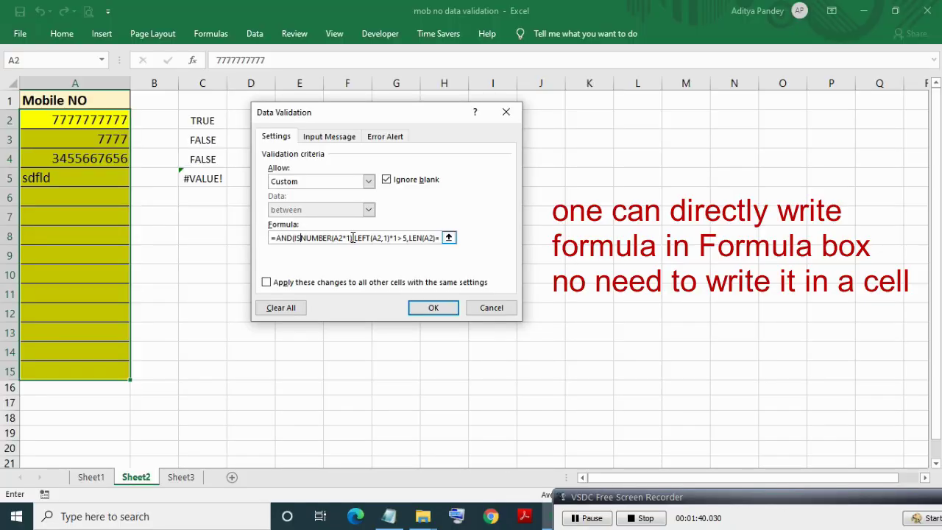
Add the error message 'Entry must be number of 10 digits and 1st digit' and save.
{"action": "left_click", "coordinate": [377, 139]}
{"action": "left_click", "coordinate": [394, 238]}
{"action": "type", "text": "En"}
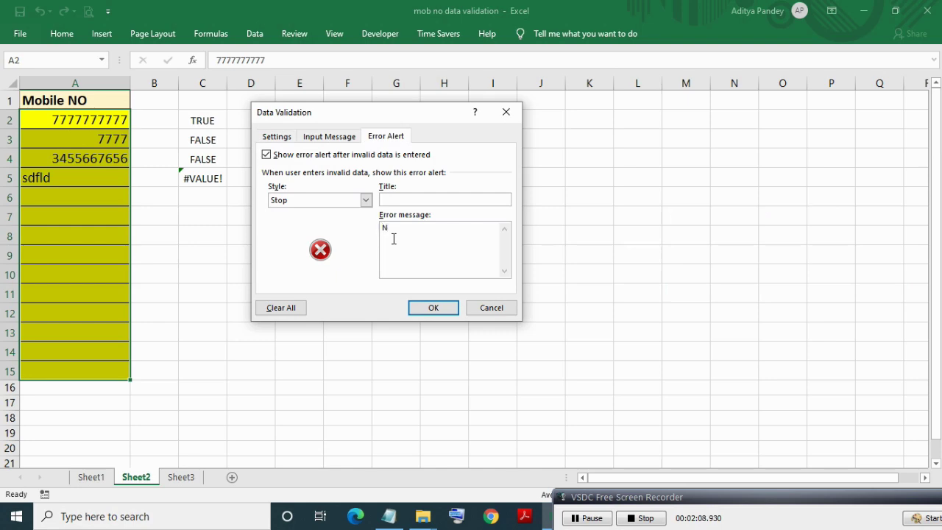
{"action": "type", "text": "try must be number of 10 digits and 1st digit must be more than 5."}
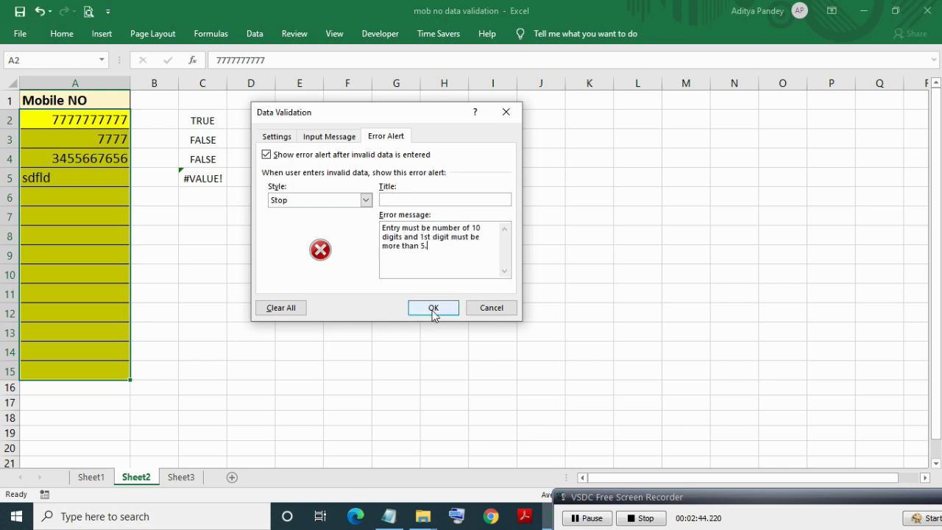
{"action": "left_click", "coordinate": [432, 312]}
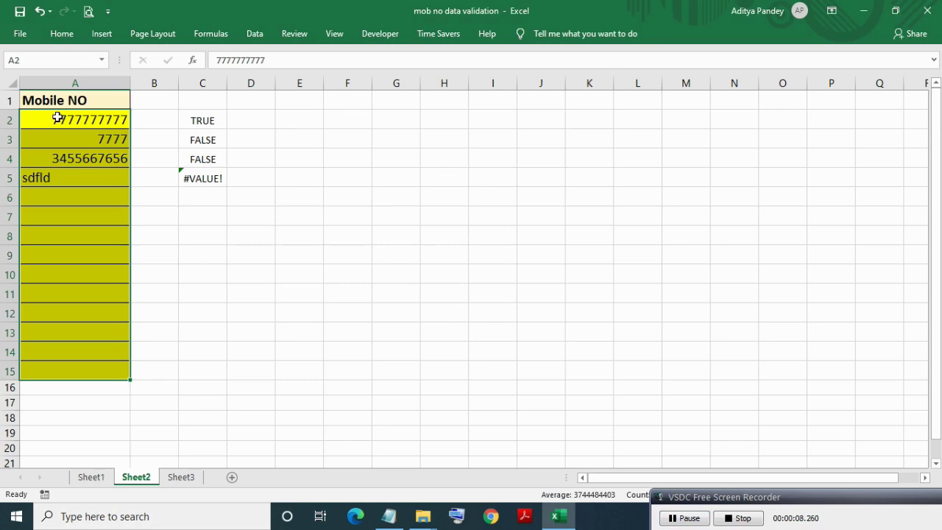
{"action": "key", "text": "Delete"}
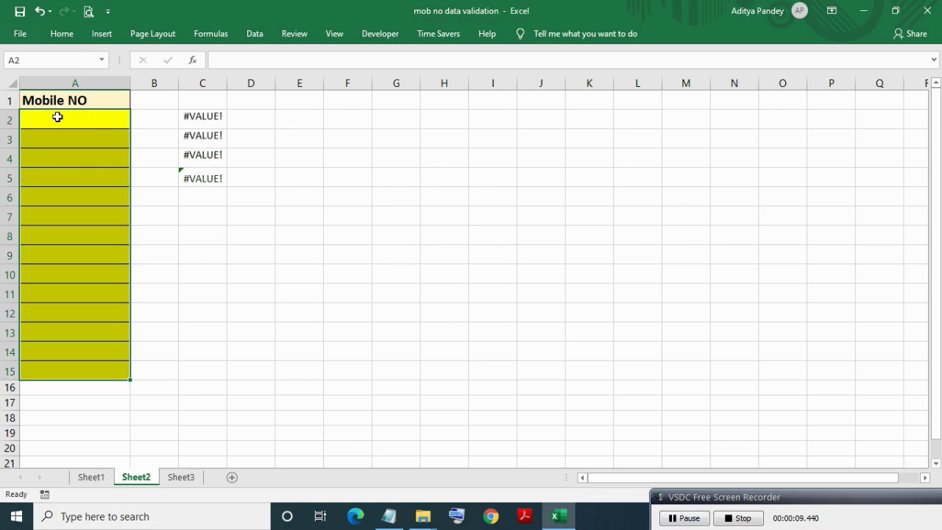
{"action": "left_click", "coordinate": [57, 117]}
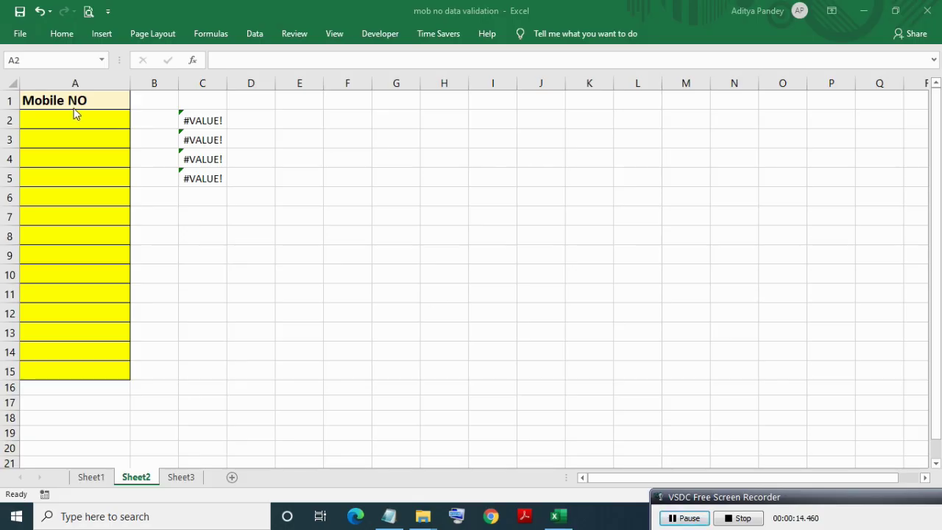
{"action": "type", "text": "7"}
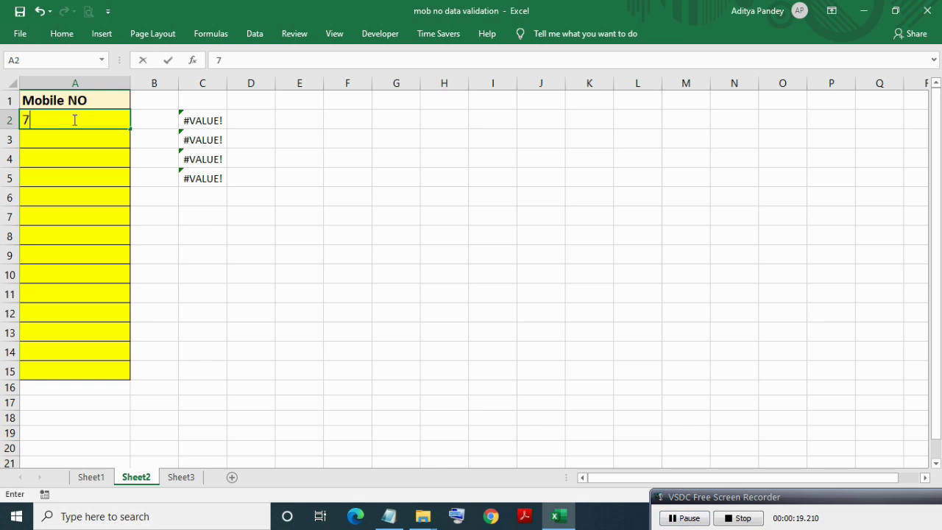
{"action": "type", "text": "777777777"}
{"action": "key", "text": "Return"}
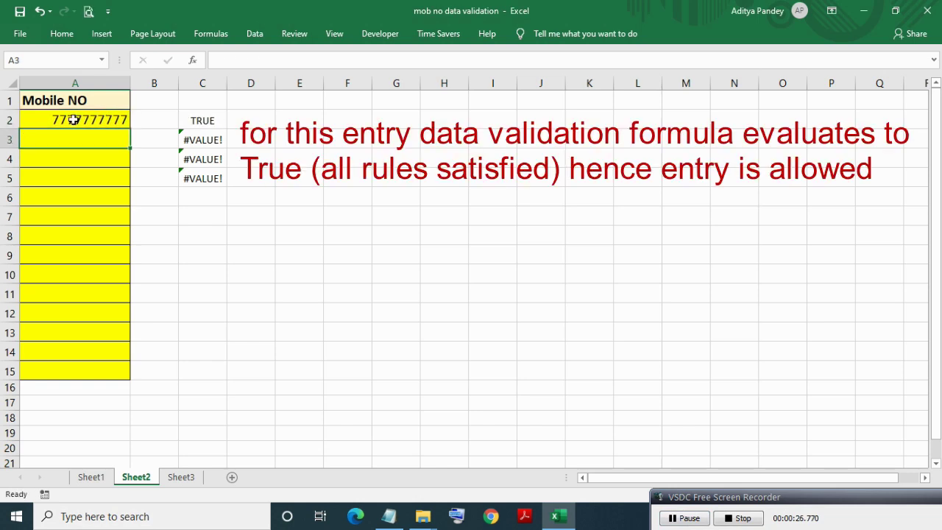
{"action": "left_click", "coordinate": [73, 119]}
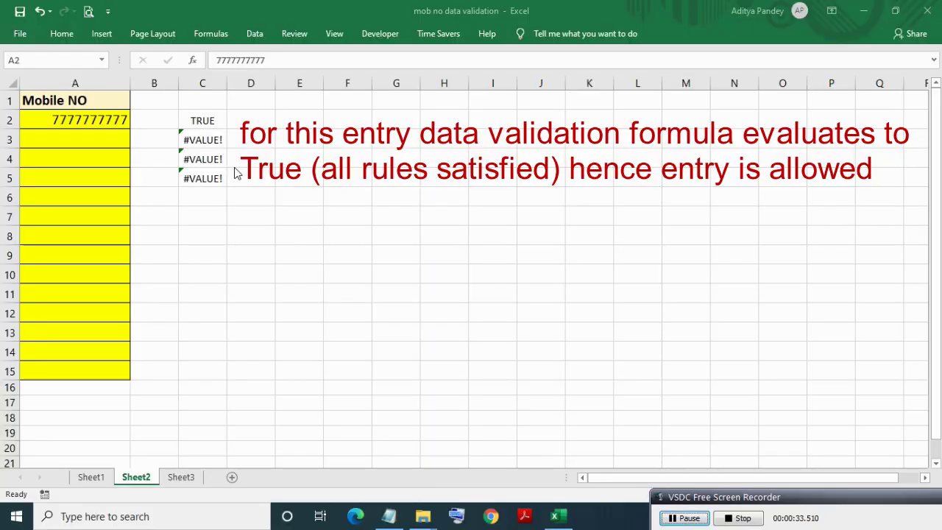
{"action": "left_click", "coordinate": [203, 118]}
{"action": "key", "text": "Left"}
{"action": "key", "text": "Left"}
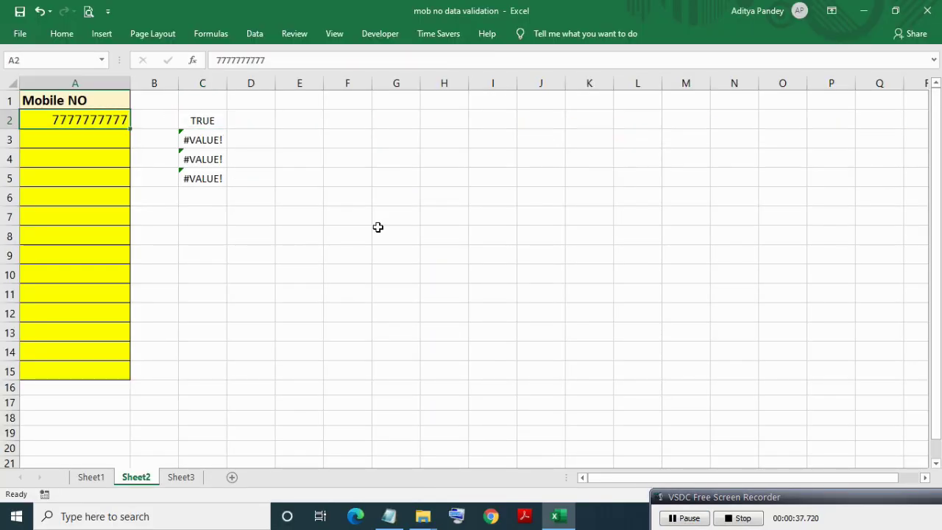
Try the text entry sdksdl in A3 and choose Retry on the rejection.
{"action": "left_click", "coordinate": [103, 139]}
{"action": "type", "text": "sdksdl"}
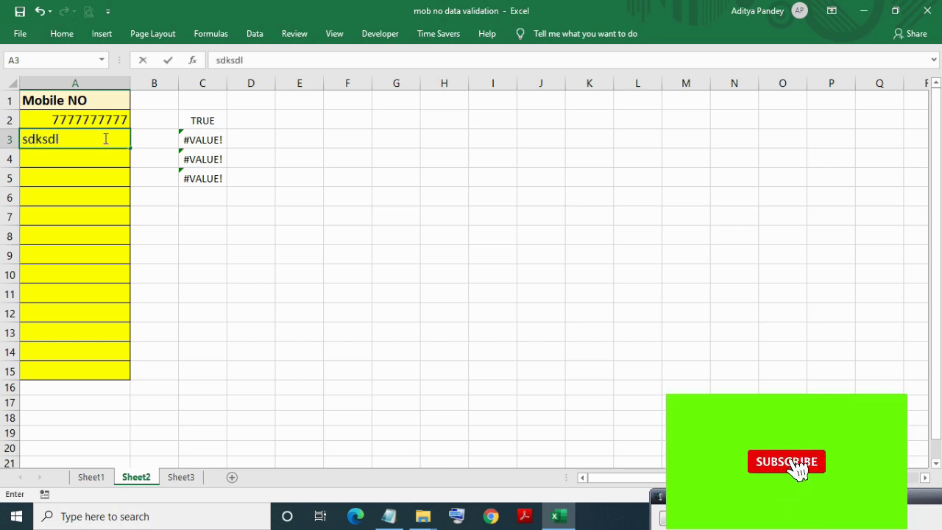
{"action": "key", "text": "Return"}
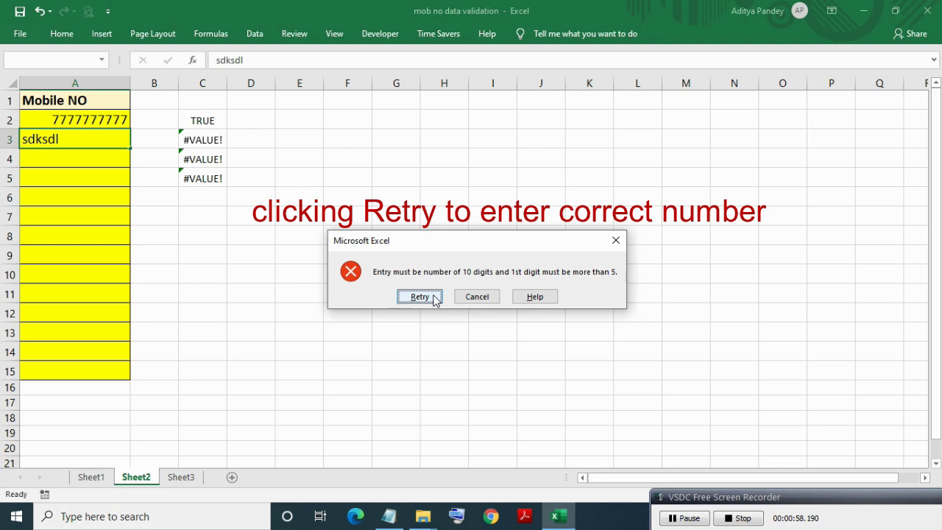
{"action": "left_click", "coordinate": [419, 297]}
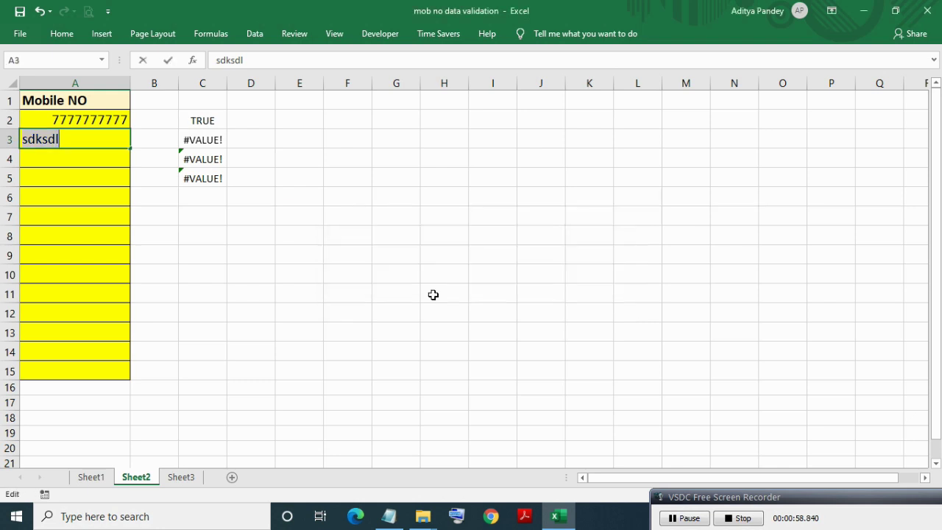
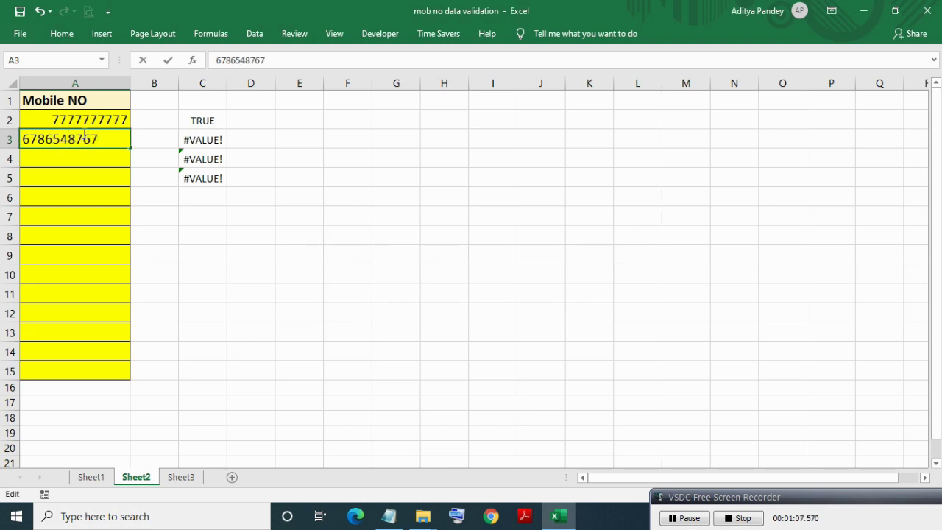
{"action": "key", "text": "Return"}
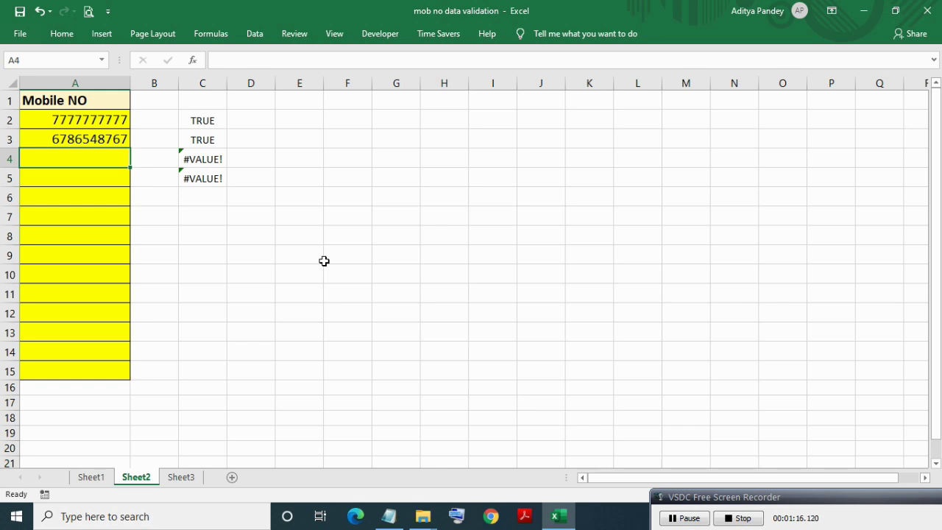
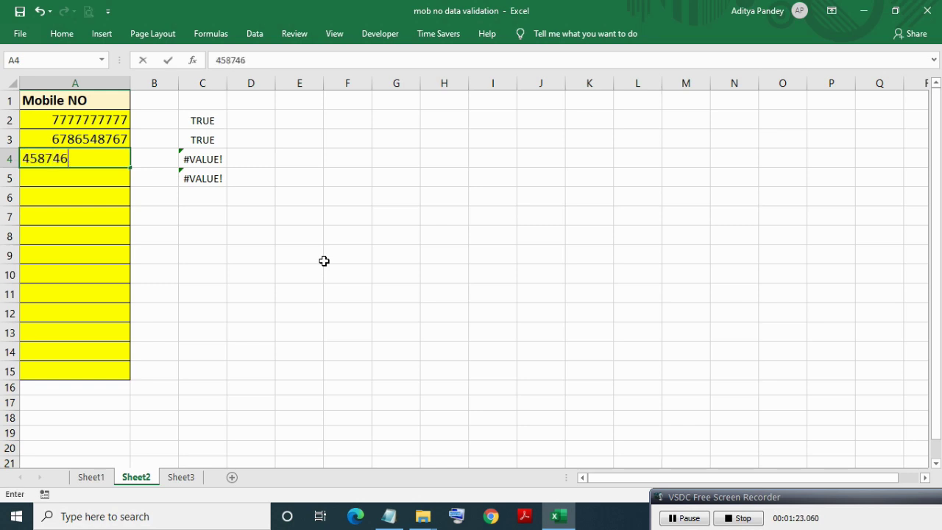
{"action": "key", "text": "Return"}
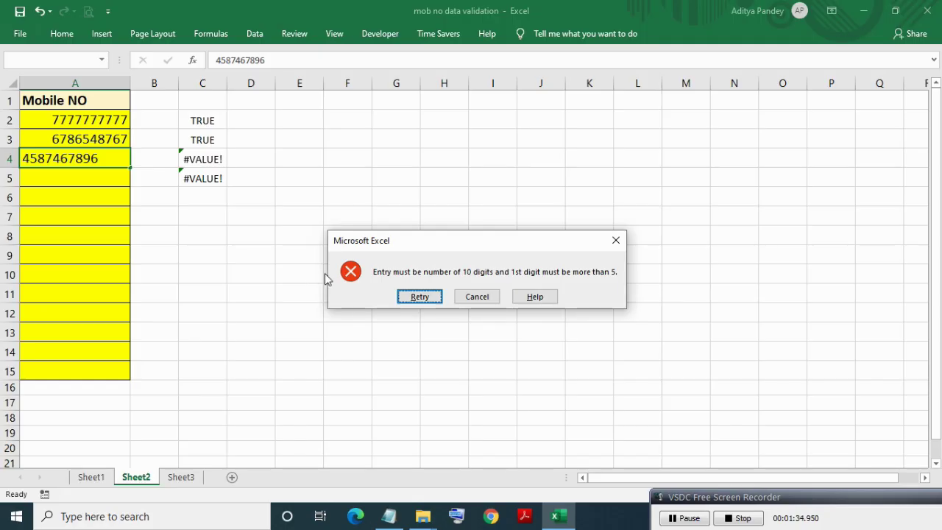
{"action": "left_click", "coordinate": [419, 297]}
{"action": "left_click", "coordinate": [29, 157]}
{"action": "key", "text": "BackSpace"}
{"action": "type", "text": "9"}
{"action": "key", "text": "Return"}
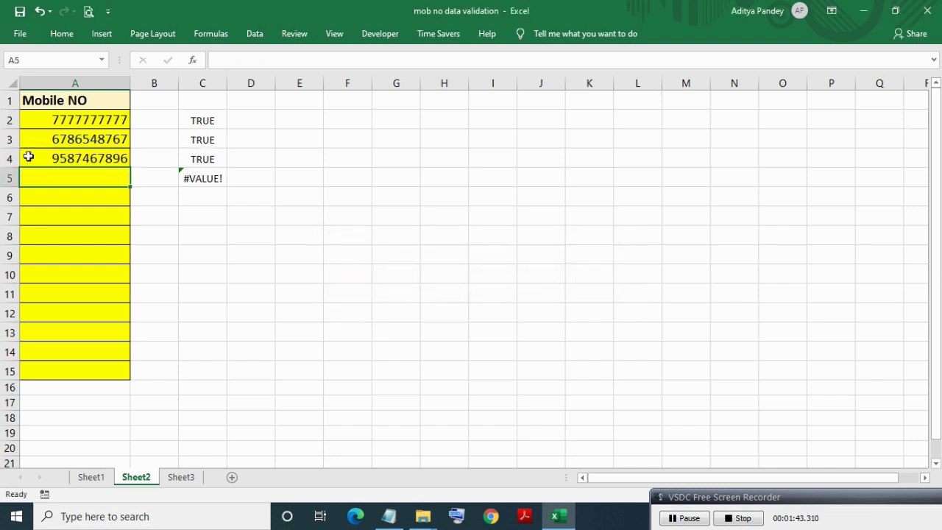
{"action": "left_click", "coordinate": [79, 157]}
{"action": "double_click", "coordinate": [128, 161]}
{"action": "type", "text": "6"}
{"action": "key", "text": "Return"}
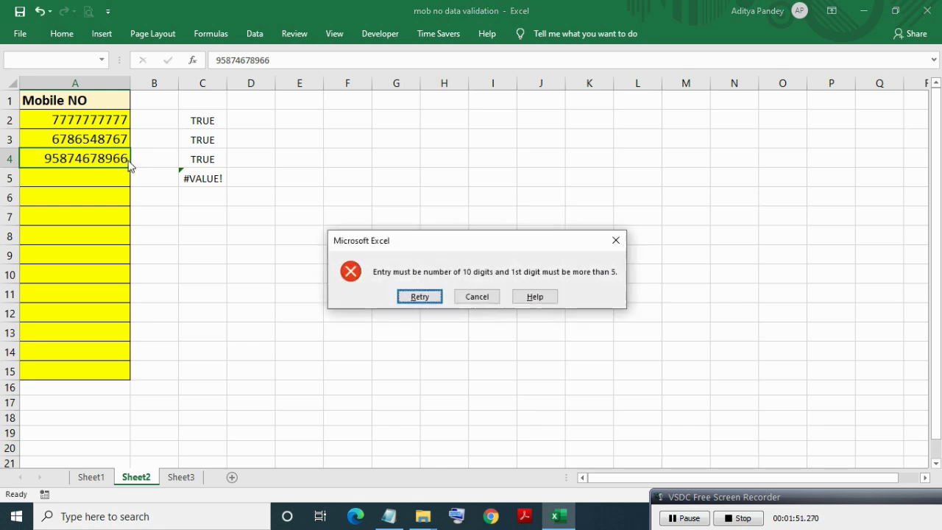
{"action": "left_click", "coordinate": [408, 294]}
{"action": "key", "text": "End"}
{"action": "key", "text": "BackSpace"}
{"action": "key", "text": "Return"}
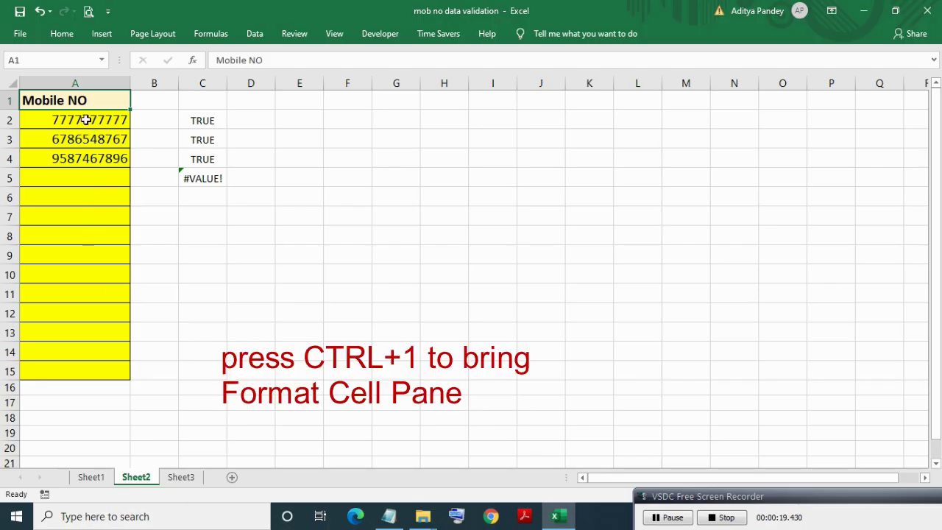
Give A2:A15 the custom number format (###) ###-#### via Format Cells.
{"action": "left_click", "coordinate": [95, 371], "text": "shift"}
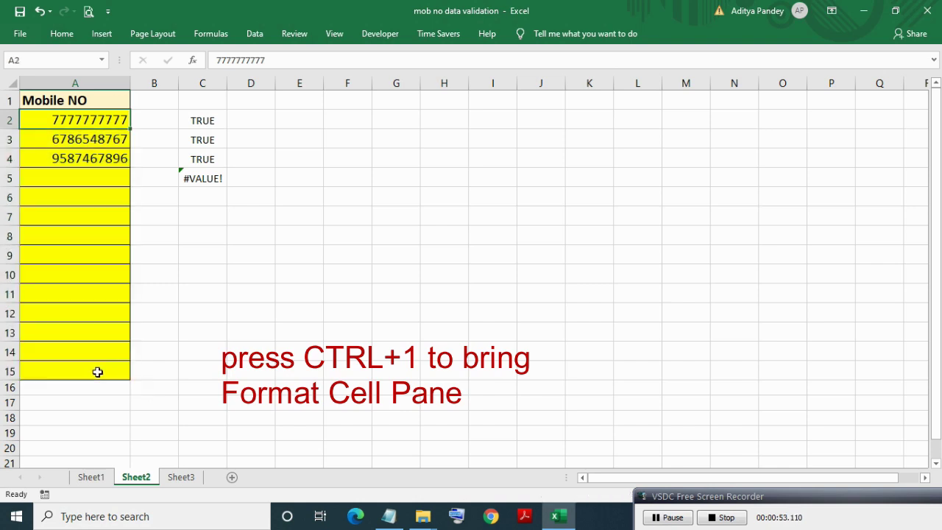
{"action": "left_click", "coordinate": [95, 372], "text": "shift"}
{"action": "key", "text": "ctrl+1"}
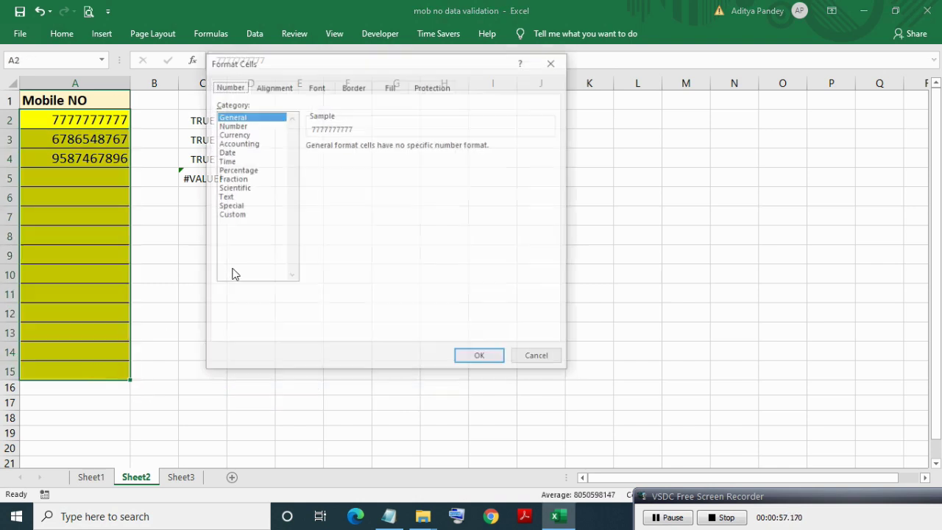
{"action": "left_click", "coordinate": [233, 215]}
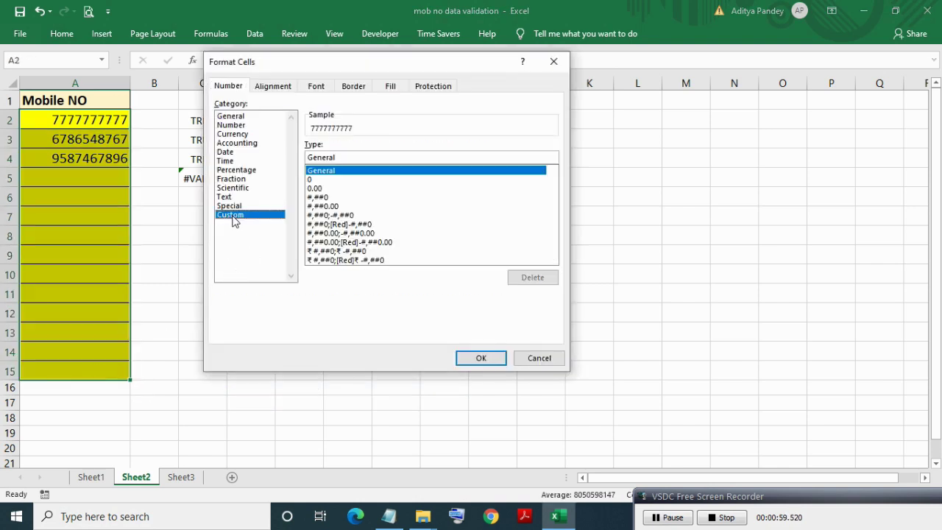
{"action": "double_click", "coordinate": [336, 157]}
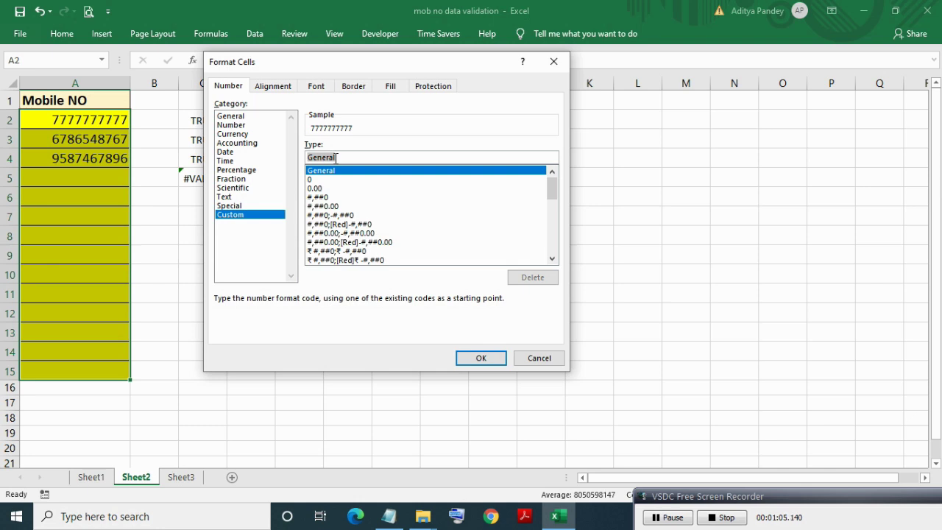
{"action": "type", "text": "(###) "}
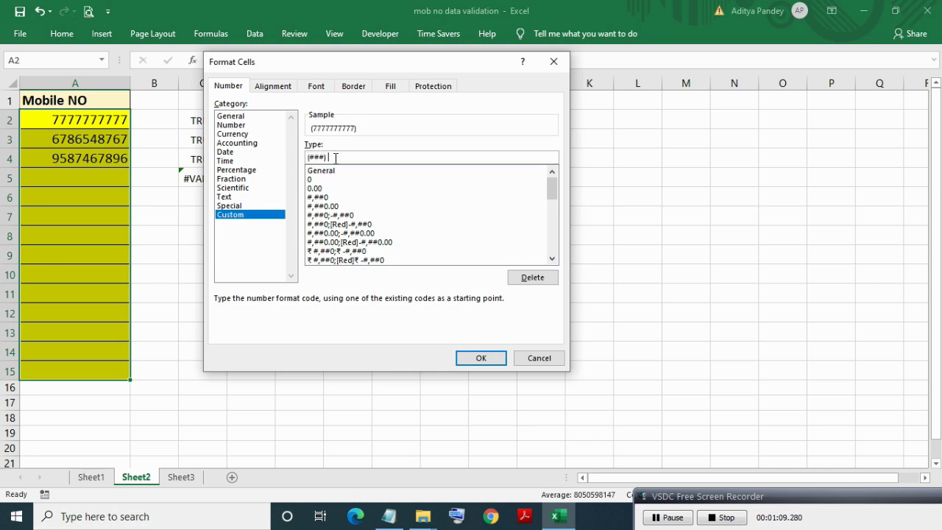
{"action": "type", "text": "###-####"}
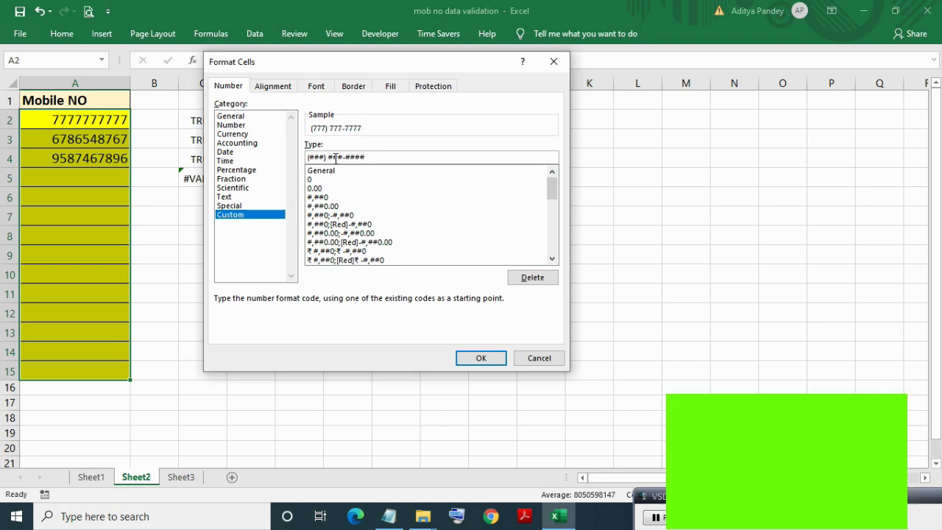
{"action": "left_click", "coordinate": [479, 358]}
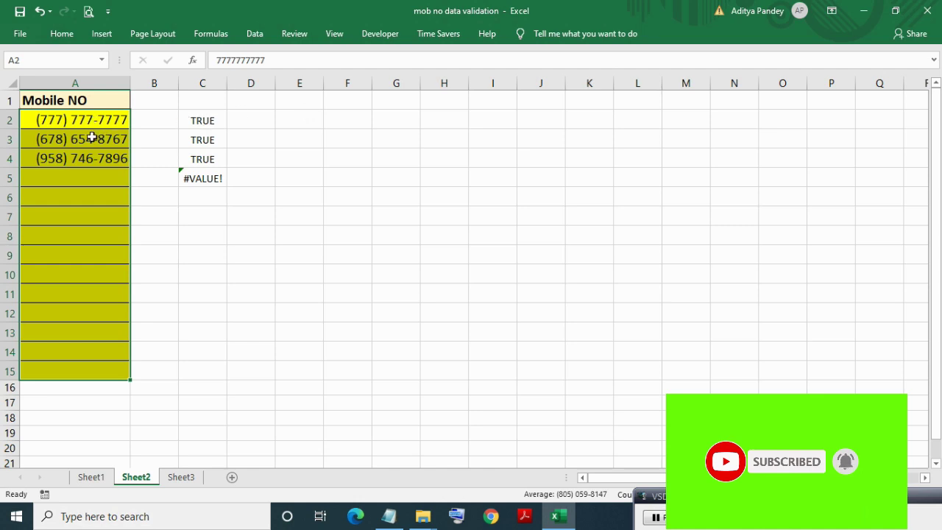
{"action": "key", "text": "Down"}
{"action": "key", "text": "Down"}
{"action": "key", "text": "Up"}
{"action": "key", "text": "Up"}
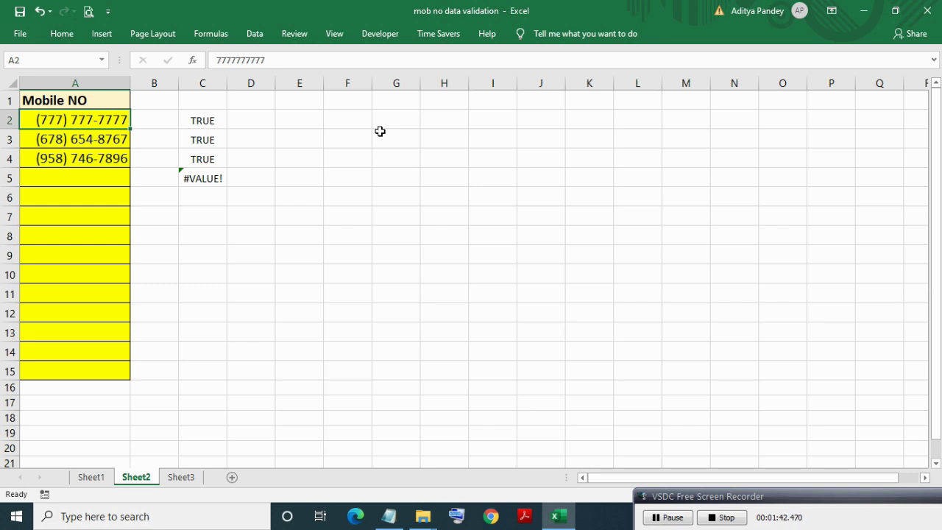
{"action": "scroll", "coordinate": [380, 131], "scroll_direction": "down", "scroll_amount": 2, "text": "ctrl"}
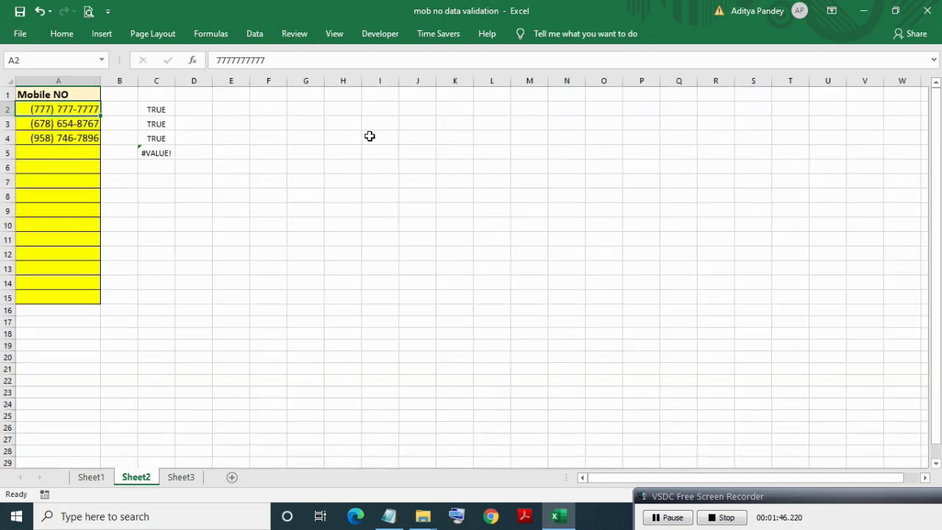
{"action": "scroll", "coordinate": [706, 298], "scroll_direction": "up", "scroll_amount": 3, "text": "ctrl"}
{"action": "left_click", "coordinate": [706, 303]}
{"action": "right_click", "coordinate": [706, 303]}
{"action": "left_click", "coordinate": [101, 130]}
{"action": "left_click", "coordinate": [100, 128]}
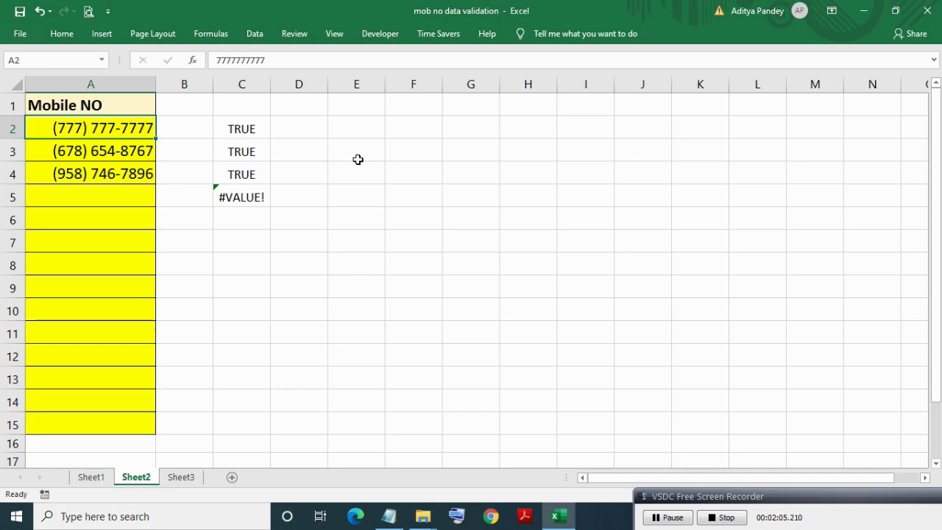
{"action": "scroll", "coordinate": [357, 160], "scroll_direction": "down", "scroll_amount": 2, "text": "ctrl"}
{"action": "scroll", "coordinate": [357, 160], "scroll_direction": "up", "scroll_amount": 2, "text": "ctrl"}
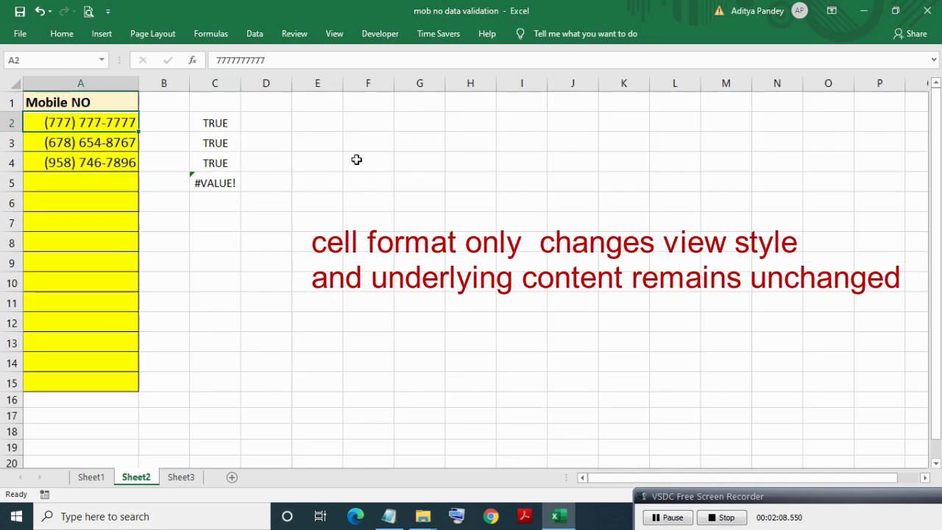
{"action": "left_click", "coordinate": [125, 142]}
{"action": "left_click", "coordinate": [122, 157]}
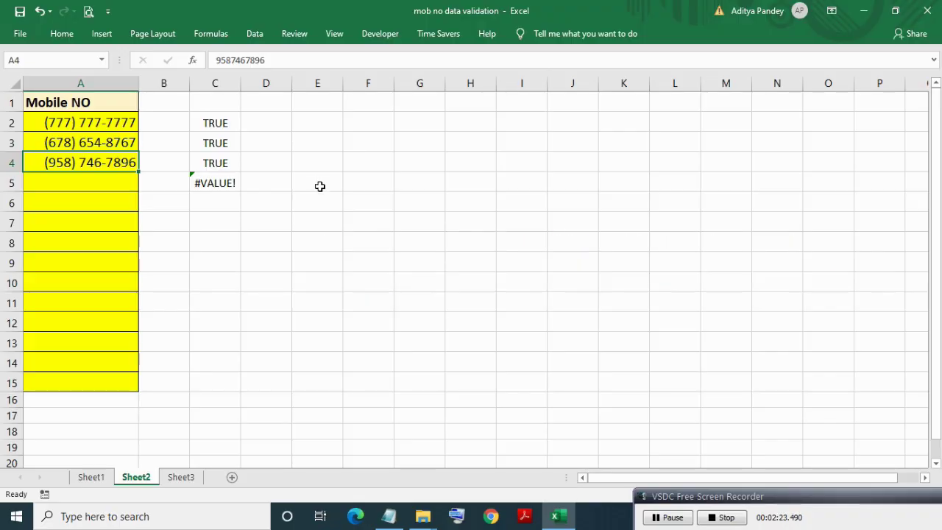
{"action": "scroll", "coordinate": [320, 183], "scroll_direction": "up", "scroll_amount": 1}
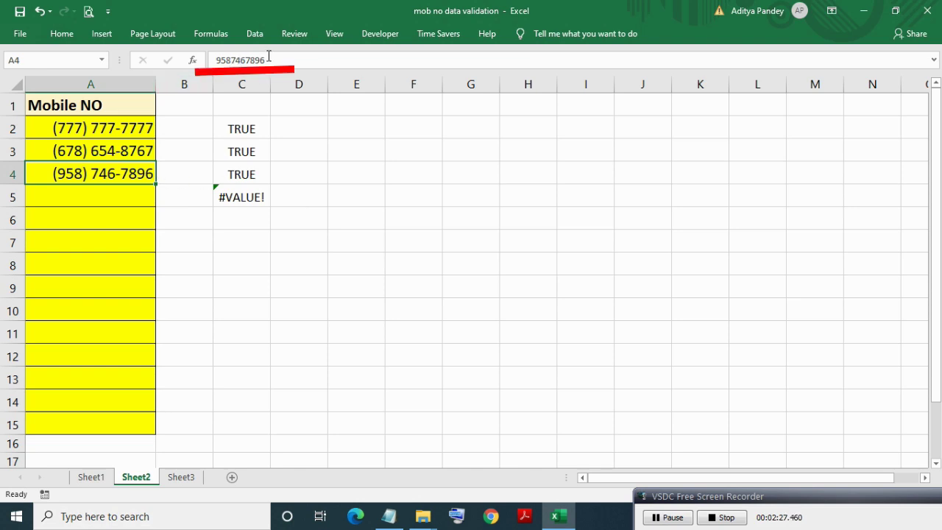
{"action": "left_click", "coordinate": [122, 126]}
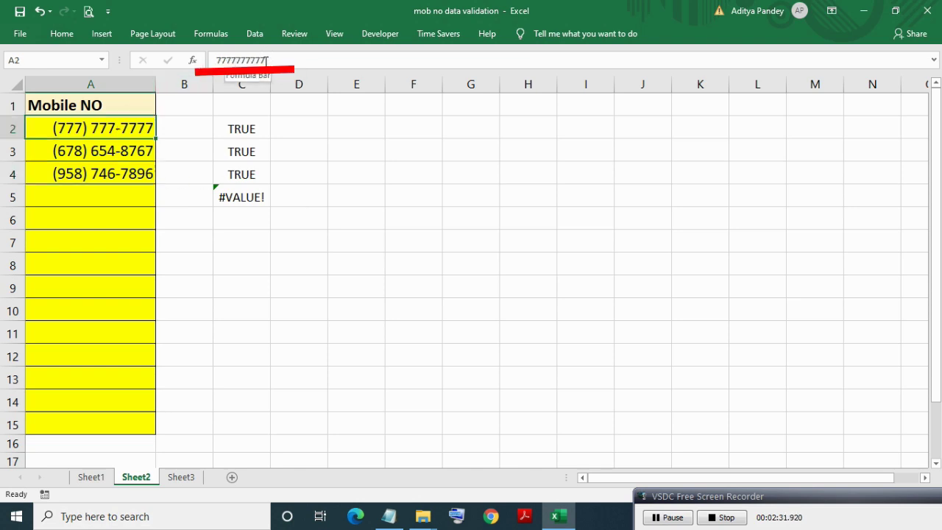
{"action": "left_click", "coordinate": [122, 149]}
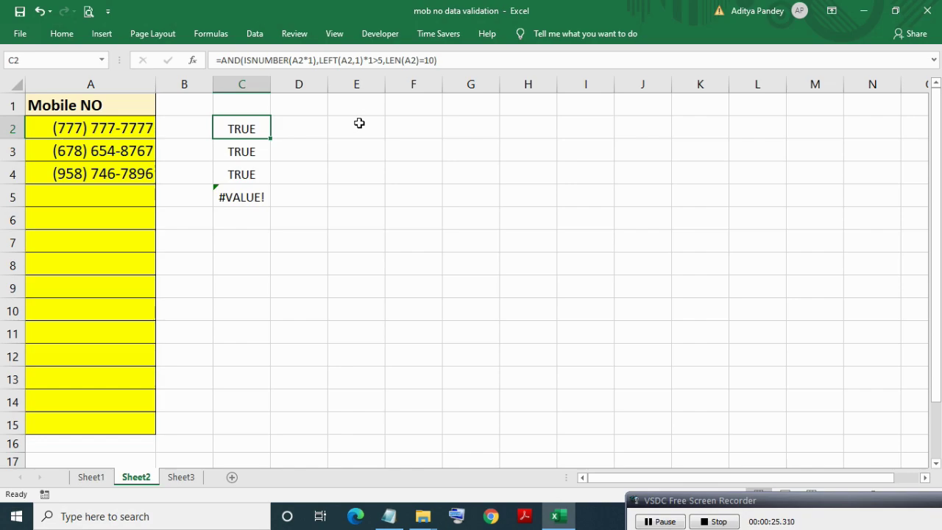
{"action": "key", "text": "Right"}
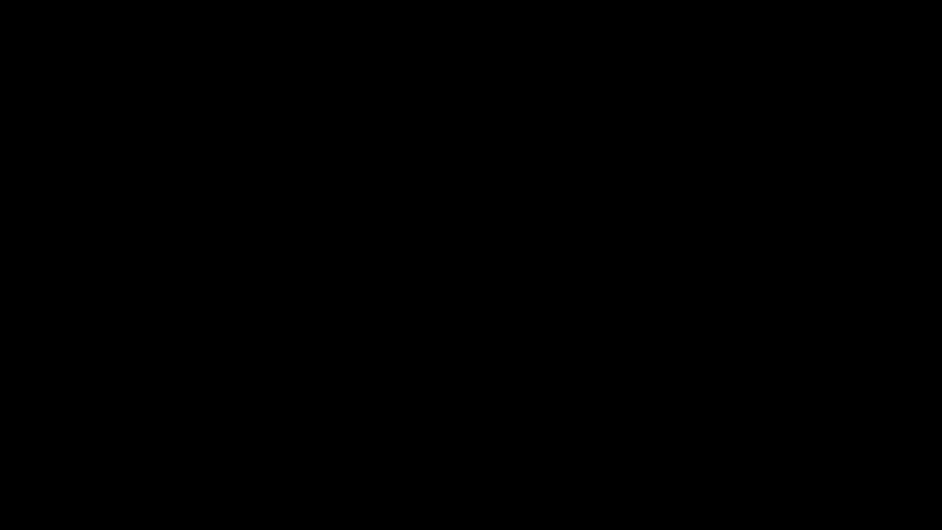
Enter =CELL("format",A2) in D2 using the function suggestions.
{"action": "type", "text": "="}
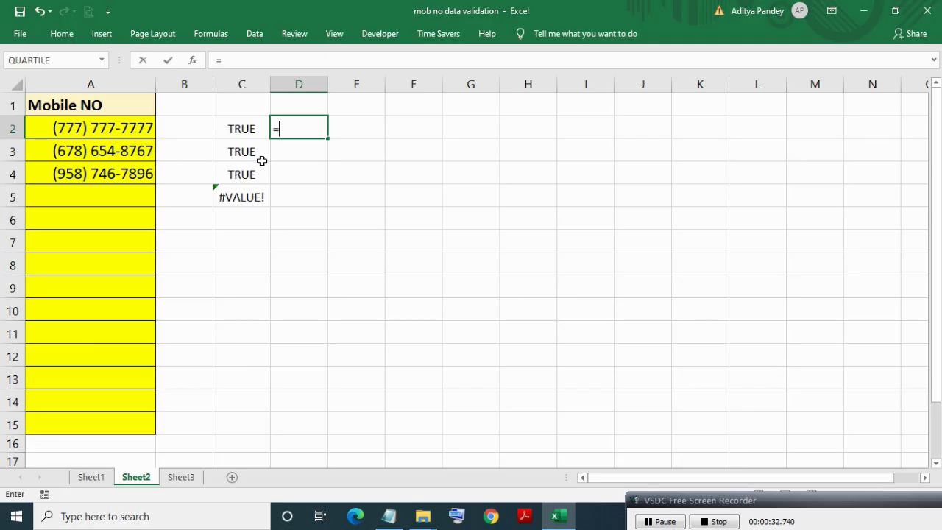
{"action": "type", "text": "CE"}
{"action": "key", "text": "Down"}
{"action": "key", "text": "Tab"}
{"action": "key", "text": "Down"}
{"action": "key", "text": "Down"}
{"action": "key", "text": "Down"}
{"action": "key", "text": "Down"}
{"action": "key", "text": "Down"}
{"action": "key", "text": "Tab"}
{"action": "type", "text": ","}
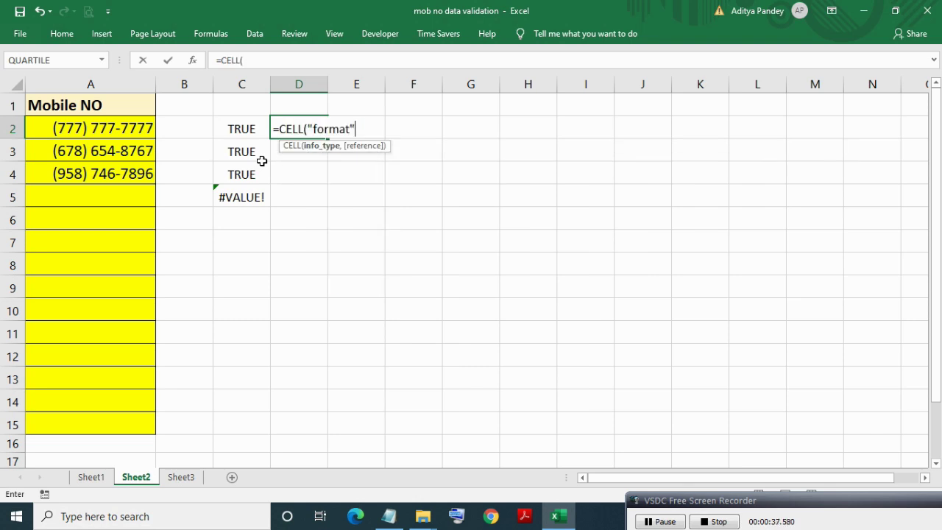
{"action": "key", "text": "Left"}
{"action": "key", "text": "Left"}
{"action": "key", "text": "Left"}
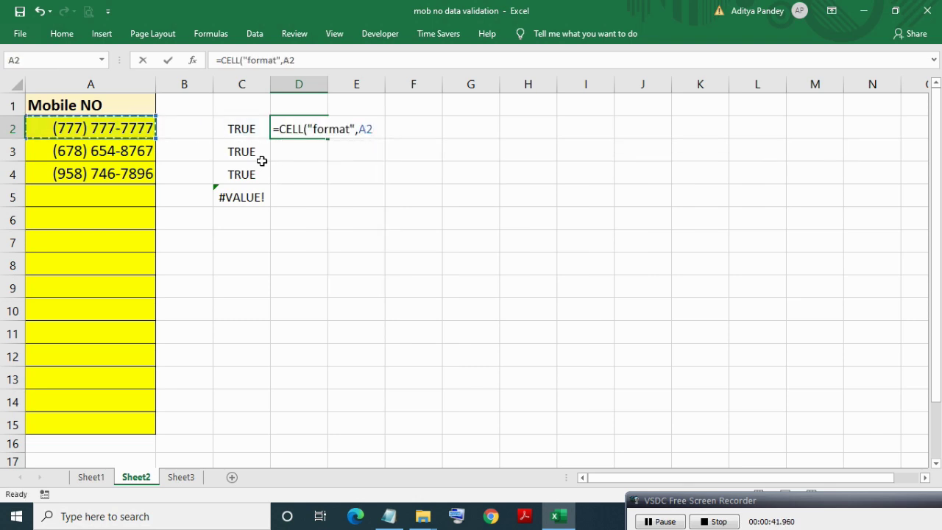
{"action": "key", "text": "ctrl+Return"}
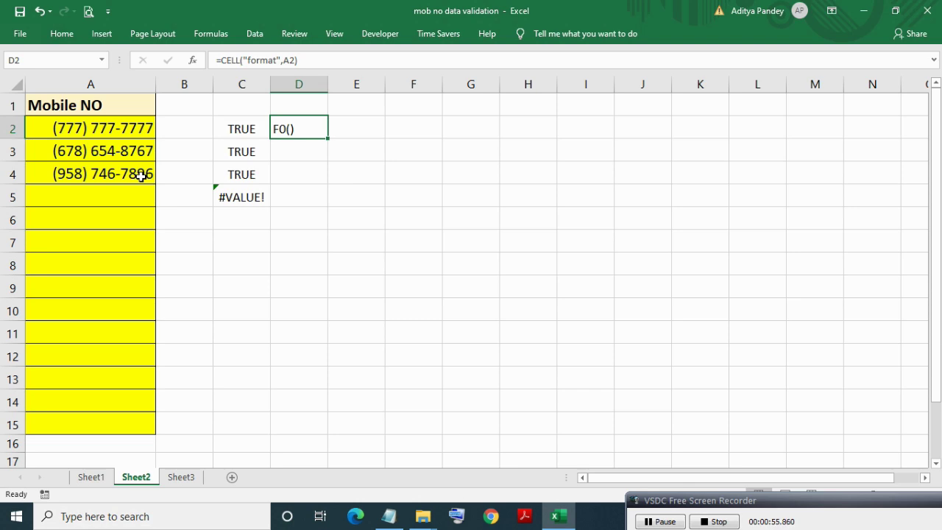
Extend D2 to =CELL("format",A2)="F0()" and fill it down through D5.
{"action": "key", "text": "F2"}
{"action": "type", "text": "=\"F0()\""}
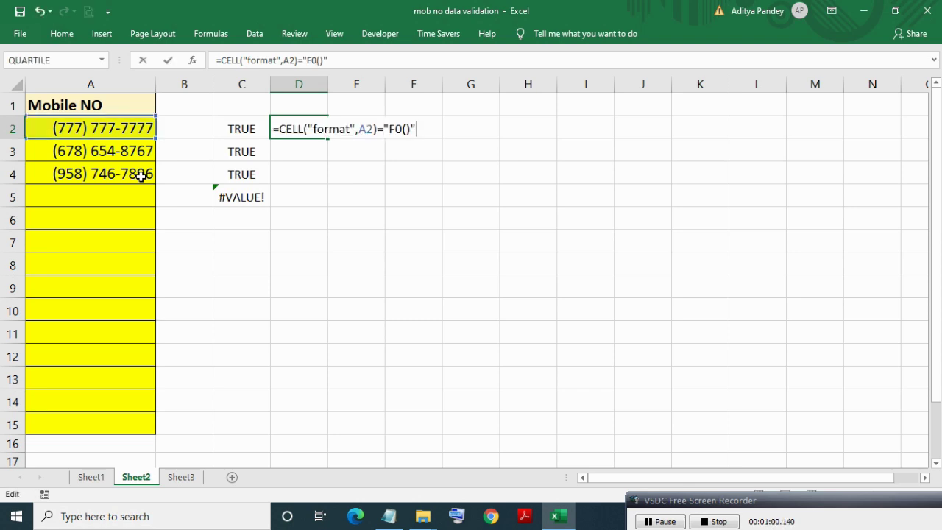
{"action": "key", "text": "Return"}
{"action": "key", "text": "Up"}
{"action": "key", "text": "shift+Down"}
{"action": "key", "text": "shift+Down"}
{"action": "key", "text": "shift+Down"}
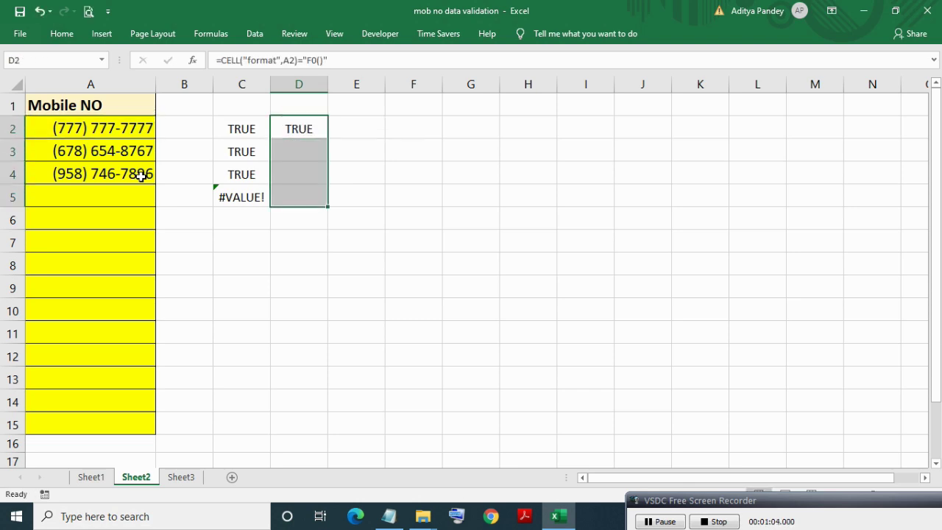
{"action": "key", "text": "ctrl+d"}
{"action": "key", "text": "shift+Up"}
{"action": "key", "text": "shift+Up"}
{"action": "key", "text": "shift+Up"}
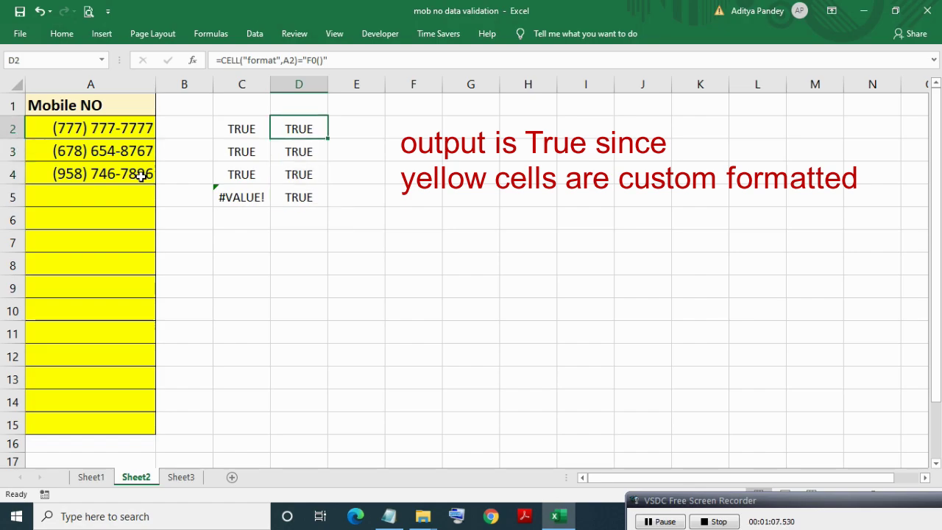
{"action": "key", "text": "F2"}
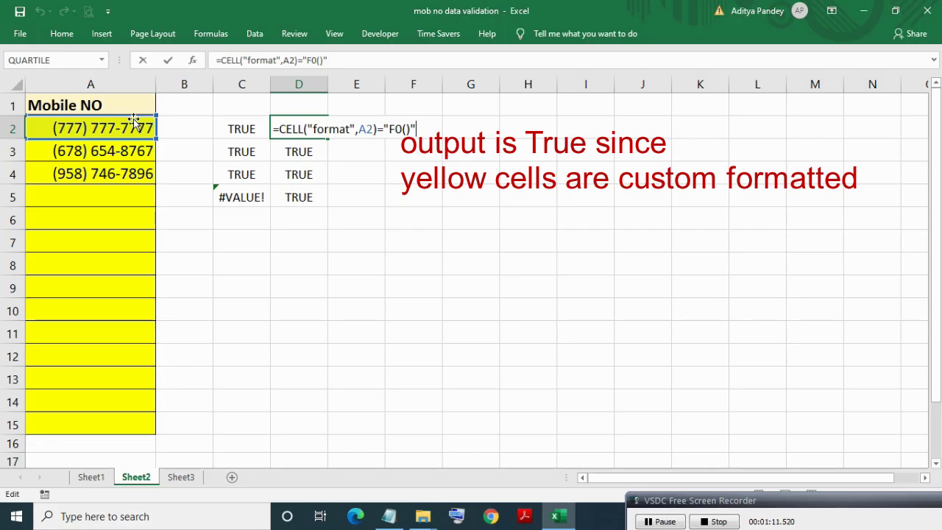
{"action": "key", "text": "Return"}
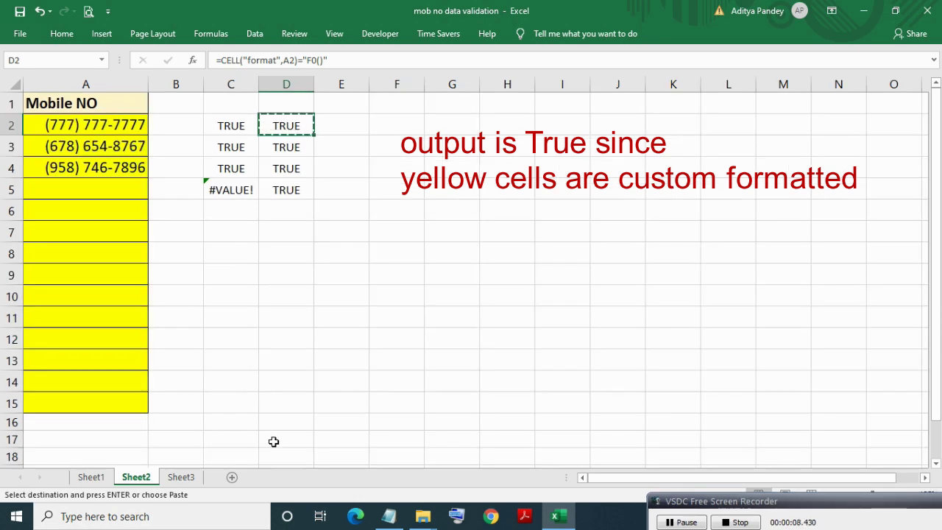
Paste the format-check formula into D17, where it returns FALSE.
{"action": "left_click", "coordinate": [273, 441]}
{"action": "key", "text": "ctrl+v"}
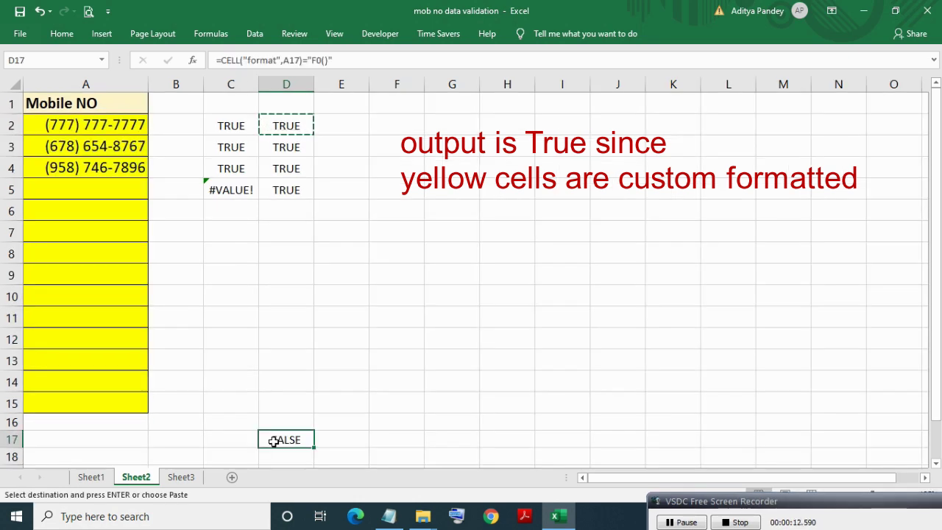
{"action": "double_click", "coordinate": [273, 441]}
{"action": "key", "text": "Return"}
{"action": "left_click", "coordinate": [273, 441]}
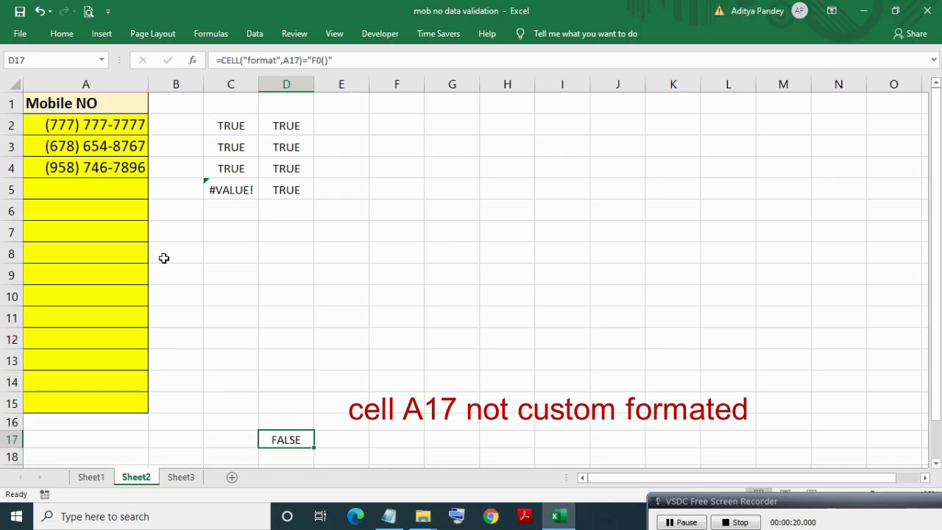
Inspect the format-test part of D2's formula, then select the Mobile NO range A2:A15.
{"action": "left_click", "coordinate": [72, 36]}
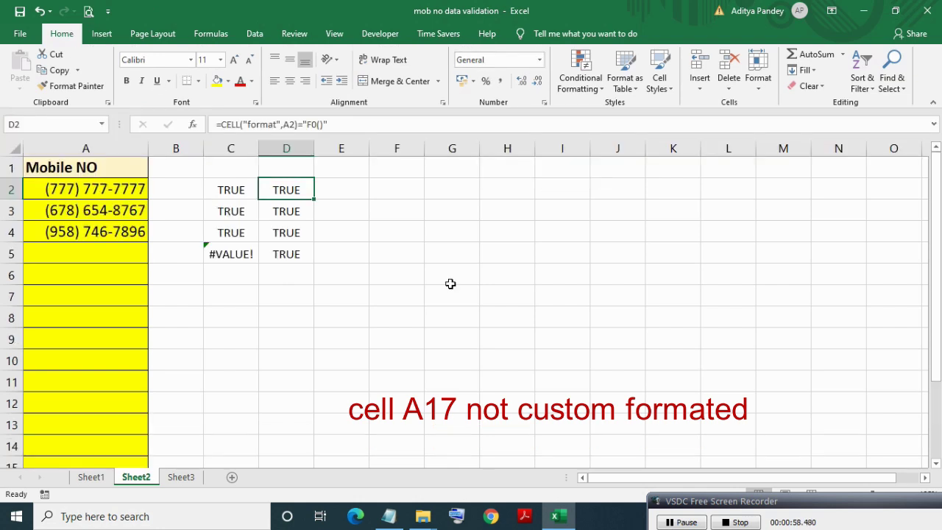
{"action": "key", "text": "F2"}
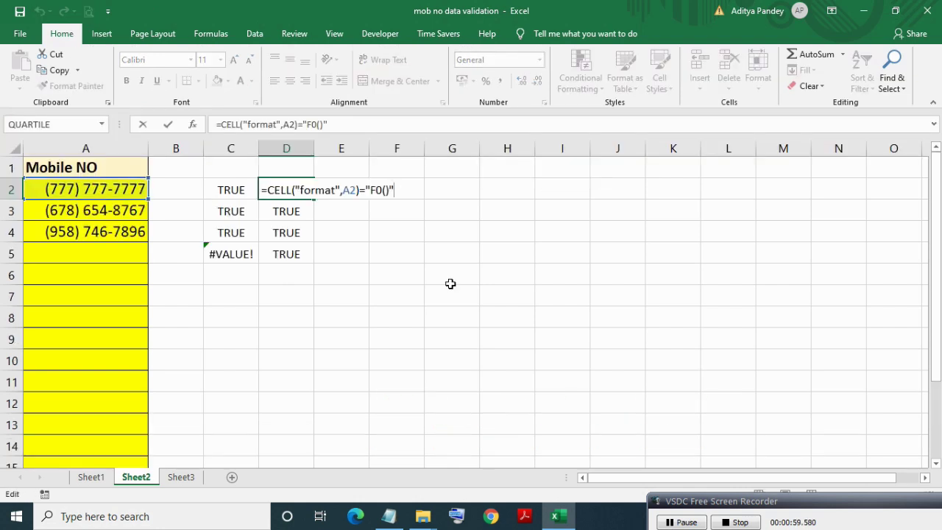
{"action": "key", "text": "shift+Left"}
{"action": "key", "text": "shift+Left"}
{"action": "key", "text": "shift+Left"}
{"action": "key", "text": "shift+Left"}
{"action": "key", "text": "shift+Left"}
{"action": "key", "text": "shift+Left"}
{"action": "key", "text": "shift+Left"}
{"action": "key", "text": "shift+Left"}
{"action": "key", "text": "shift+Left"}
{"action": "key", "text": "shift+Left"}
{"action": "key", "text": "shift+Left"}
{"action": "key", "text": "shift+Left"}
{"action": "key", "text": "shift+Left"}
{"action": "key", "text": "shift+Left"}
{"action": "key", "text": "shift+Left"}
{"action": "key", "text": "shift+Left"}
{"action": "key", "text": "shift+Left"}
{"action": "key", "text": "shift+Left"}
{"action": "key", "text": "shift+Left"}
{"action": "key", "text": "shift+Left"}
{"action": "key", "text": "Return"}
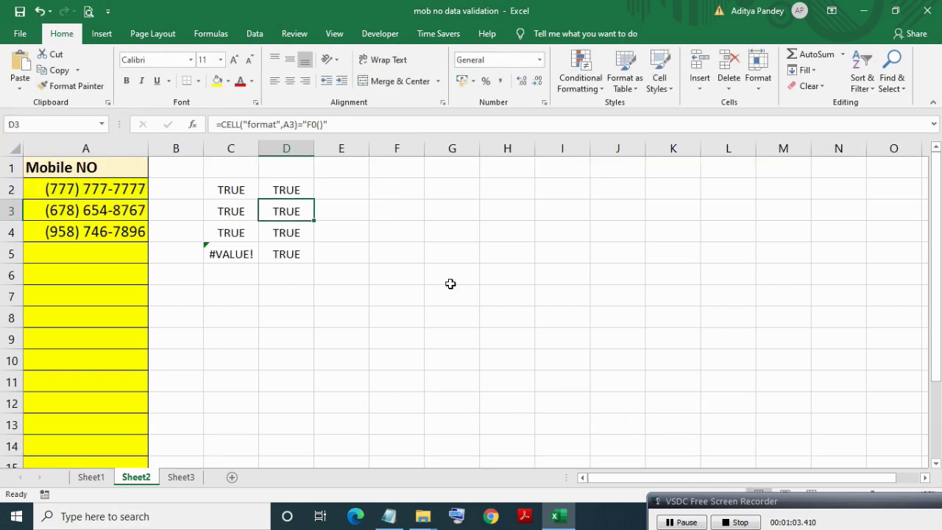
{"action": "key", "text": "Up"}
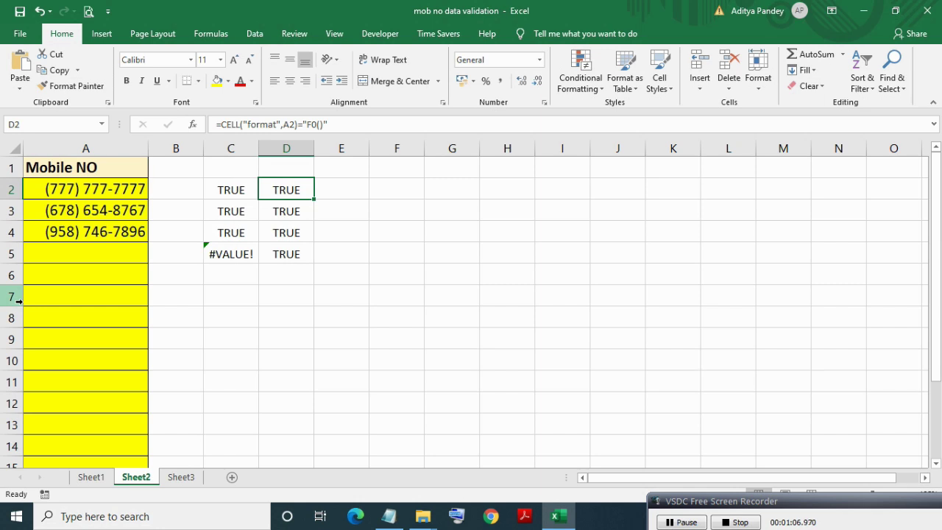
{"action": "key", "text": "F2"}
{"action": "key", "text": "shift+Left"}
{"action": "key", "text": "shift+Left"}
{"action": "key", "text": "shift+Left"}
{"action": "key", "text": "shift+Left"}
{"action": "key", "text": "shift+Left"}
{"action": "key", "text": "shift+Left"}
{"action": "key", "text": "shift+Left"}
{"action": "key", "text": "shift+Left"}
{"action": "key", "text": "shift+Left"}
{"action": "key", "text": "shift+Left"}
{"action": "key", "text": "shift+Left"}
{"action": "key", "text": "shift+Left"}
{"action": "key", "text": "shift+Left"}
{"action": "key", "text": "shift+Left"}
{"action": "key", "text": "shift+Left"}
{"action": "key", "text": "shift+Left"}
{"action": "key", "text": "shift+Left"}
{"action": "key", "text": "shift+Left"}
{"action": "key", "text": "shift+Left"}
{"action": "key", "text": "shift+Left"}
{"action": "key", "text": "shift+Left"}
{"action": "key", "text": "shift+Left"}
{"action": "key", "text": "shift+Left"}
{"action": "key", "text": "shift+Left"}
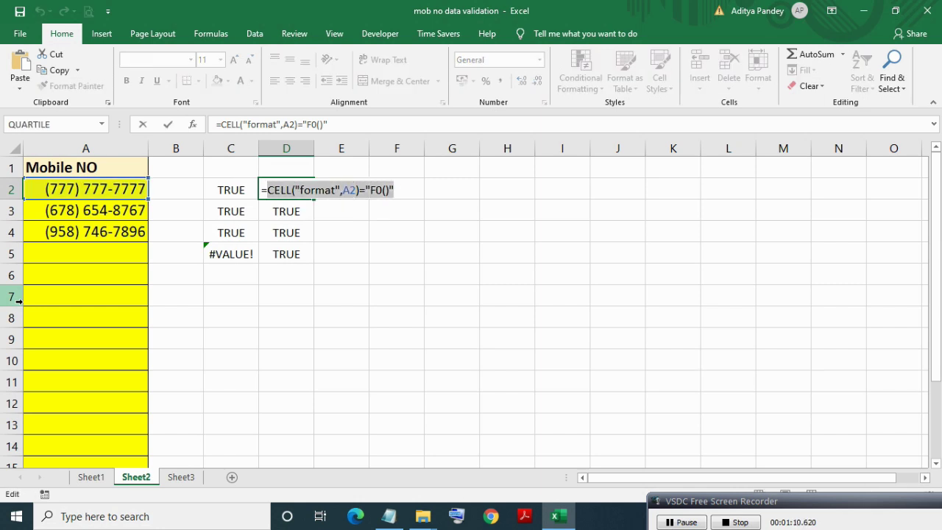
{"action": "key", "text": "Return"}
{"action": "key", "text": "ctrl+F1"}
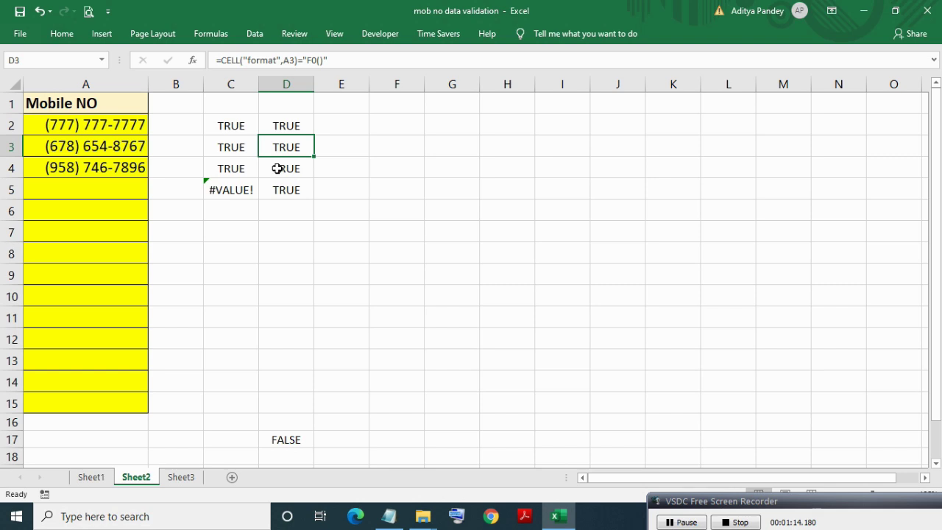
{"action": "left_click", "coordinate": [106, 122]}
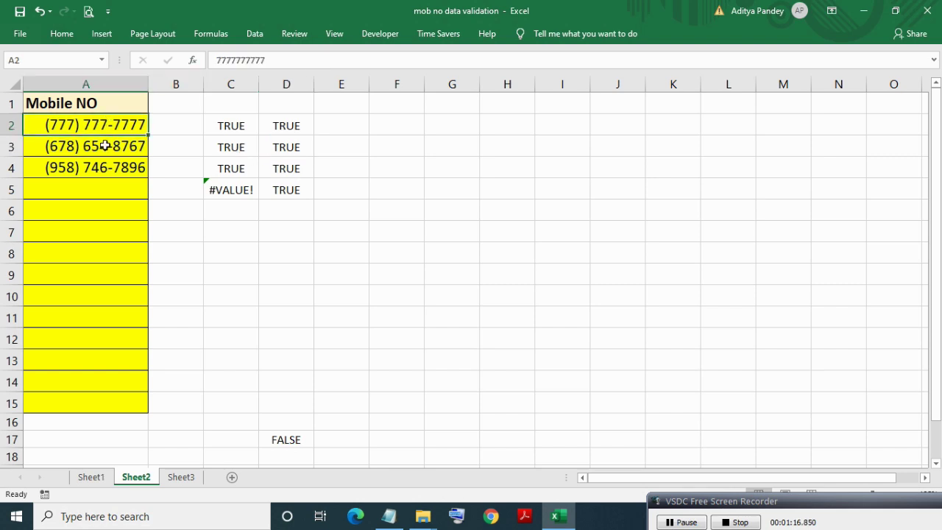
{"action": "left_click", "coordinate": [97, 398], "text": "shift"}
Append the CELL("format",A2)="F0()" condition to the custom validation formula.
{"action": "key", "text": "alt+d"}
{"action": "key", "text": "l"}
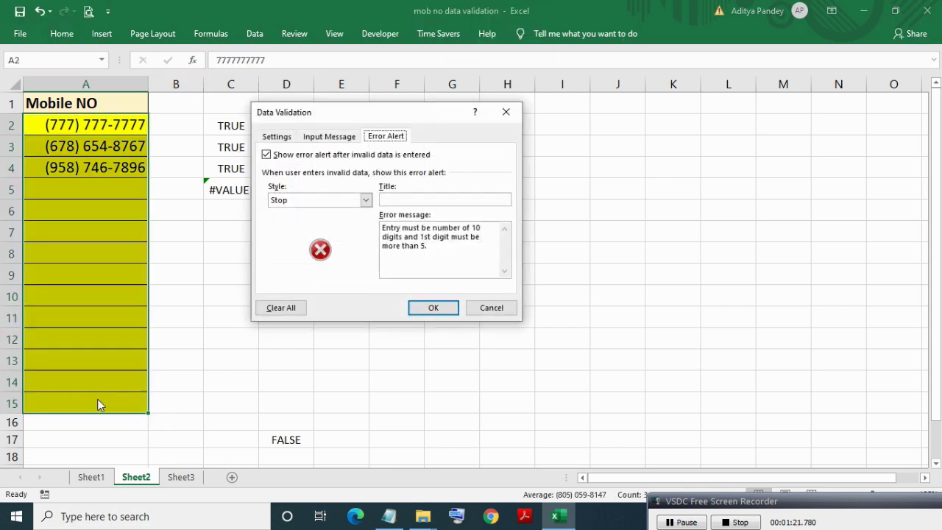
{"action": "left_click", "coordinate": [276, 138]}
{"action": "left_click", "coordinate": [447, 236]}
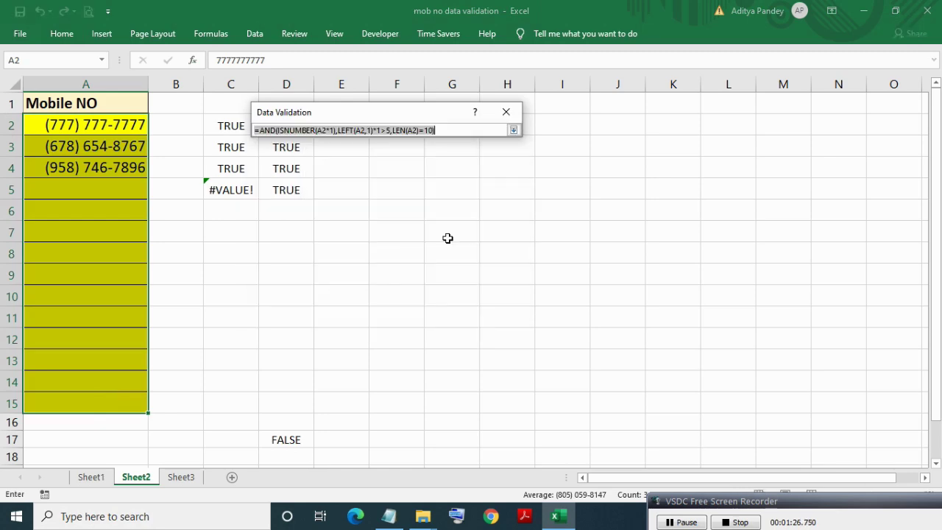
{"action": "left_click", "coordinate": [441, 130]}
{"action": "key", "text": "BackSpace"}
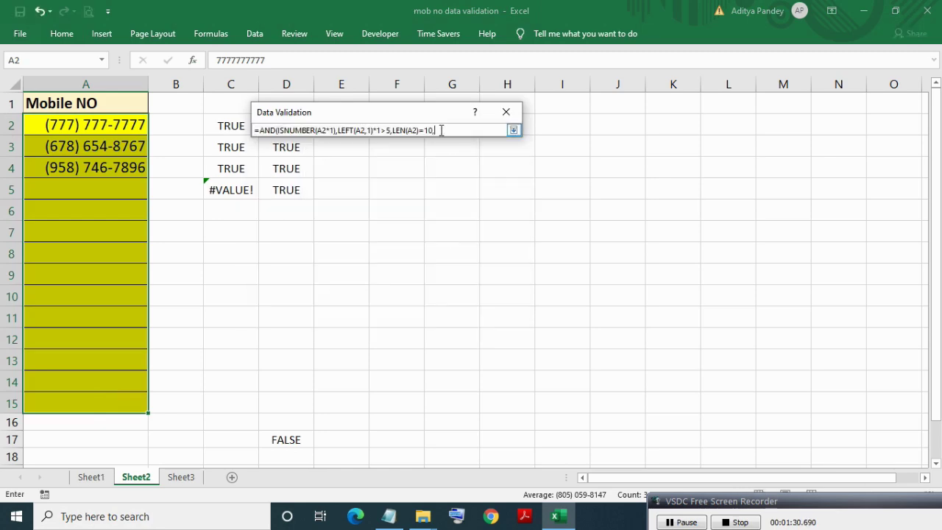
{"action": "key", "text": "ctrl+v"}
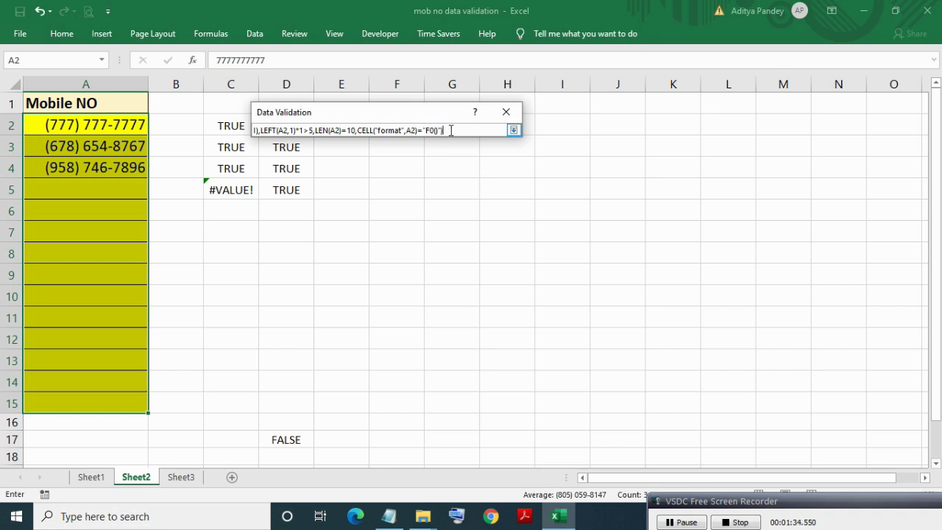
{"action": "left_click", "coordinate": [514, 130]}
Extend the error message with 'and Cell format must be (###) ###-####' and apply.
{"action": "left_click", "coordinate": [385, 138]}
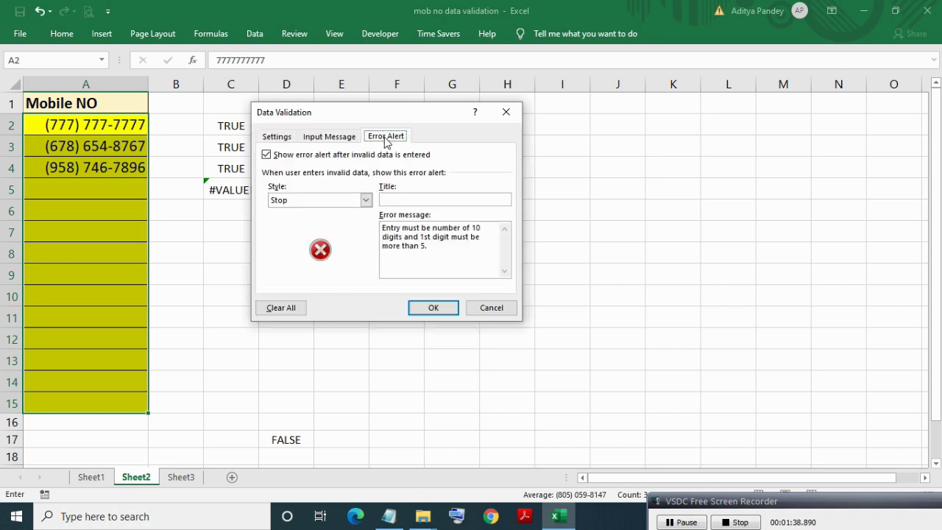
{"action": "left_click", "coordinate": [434, 245]}
{"action": "key", "text": "BackSpace"}
{"action": "type", "text": "and Cell format must be (###) ###-####"}
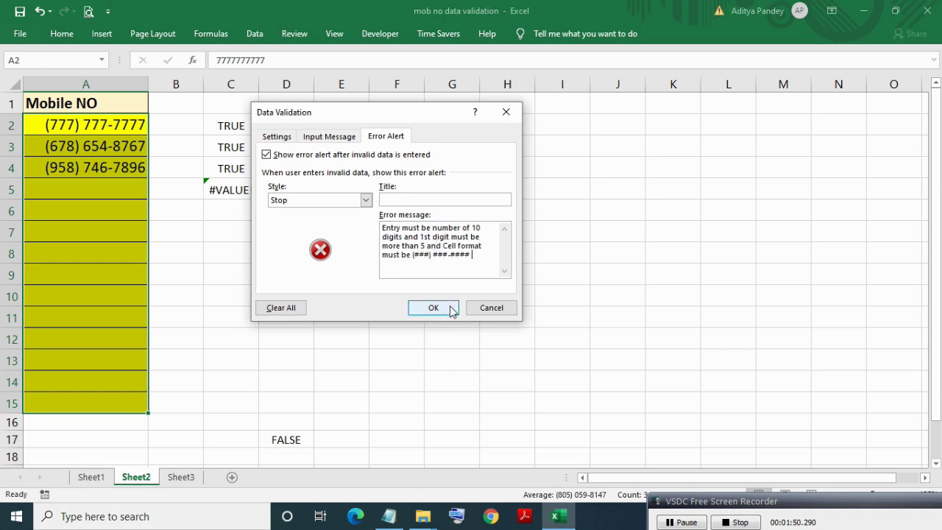
{"action": "left_click", "coordinate": [449, 307]}
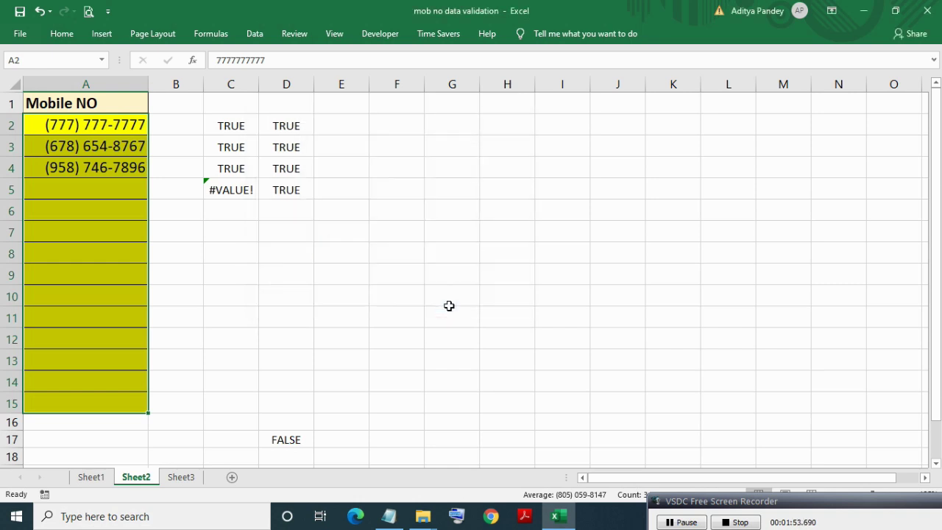
Change cell A15's number format to General.
{"action": "left_click", "coordinate": [98, 402]}
{"action": "left_click", "coordinate": [212, 396]}
{"action": "left_click", "coordinate": [97, 405]}
{"action": "left_click", "coordinate": [62, 34]}
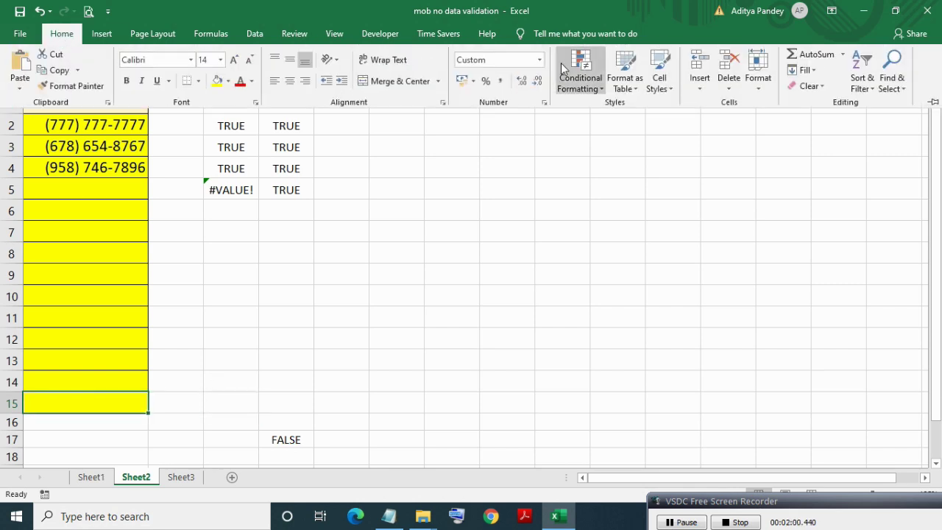
{"action": "left_click", "coordinate": [539, 61]}
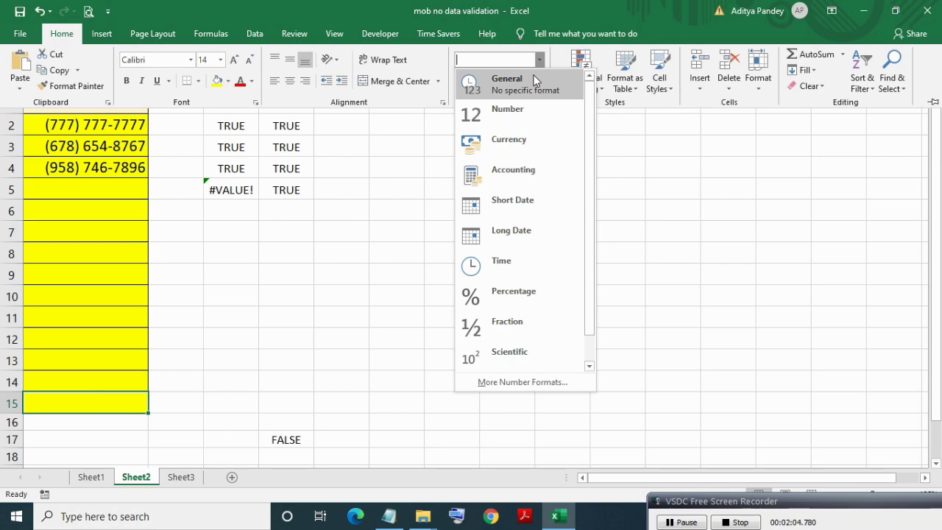
{"action": "left_click", "coordinate": [531, 79]}
{"action": "left_click", "coordinate": [83, 428]}
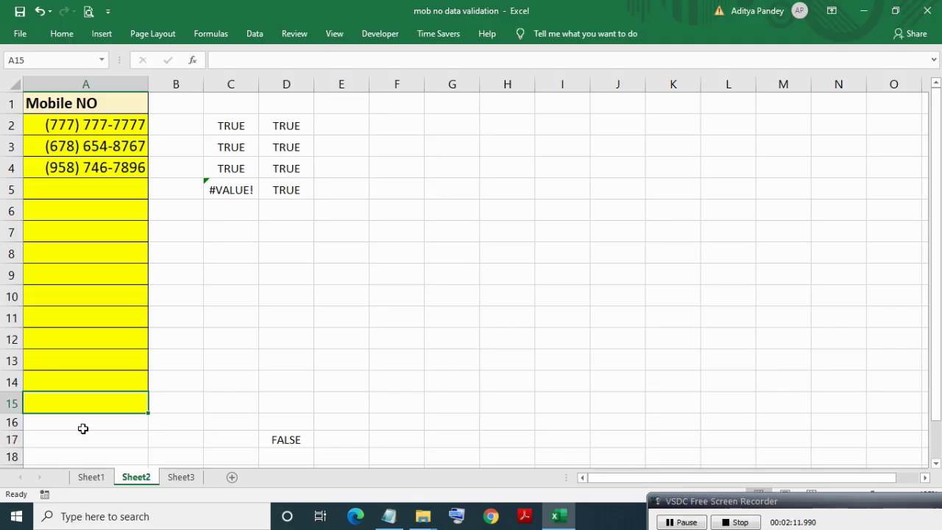
{"action": "type", "text": "777777777"}
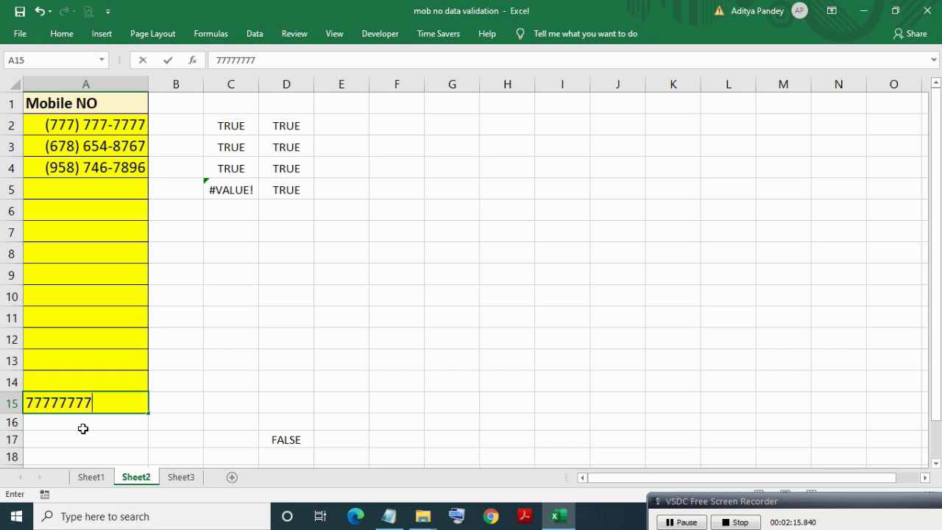
{"action": "type", "text": "7"}
{"action": "key", "text": "Return"}
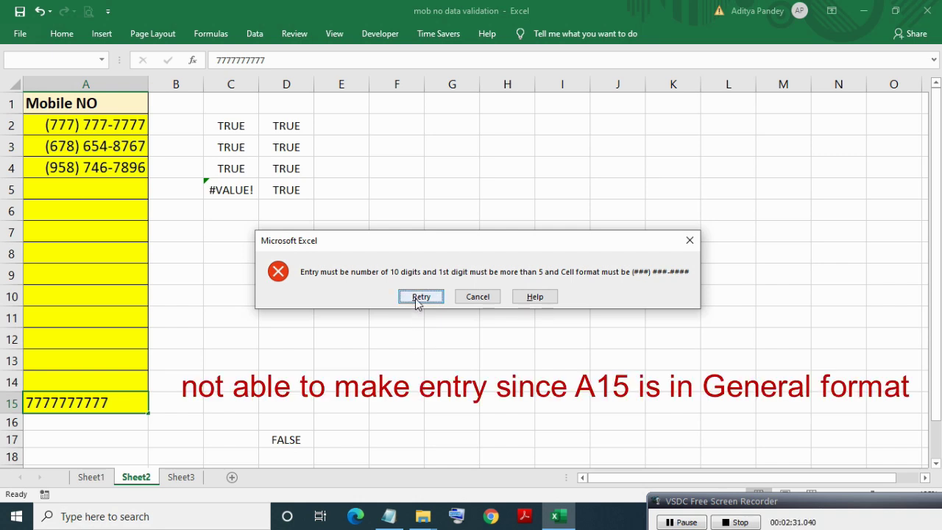
{"action": "left_click", "coordinate": [470, 297]}
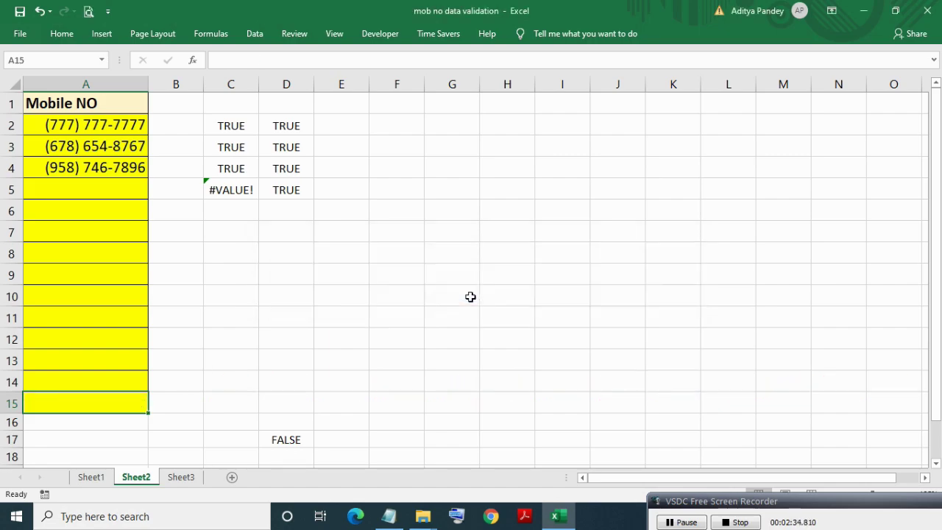
Enter an 11-digit mobile number in A5, then drop the extra digit after rejection so the 10-digit number is accepted.
{"action": "left_click", "coordinate": [86, 196]}
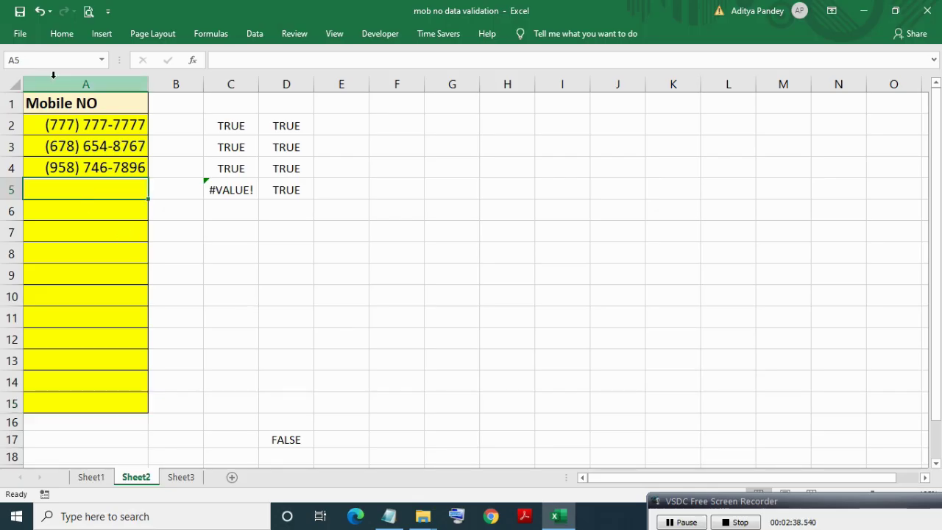
{"action": "left_click", "coordinate": [62, 34]}
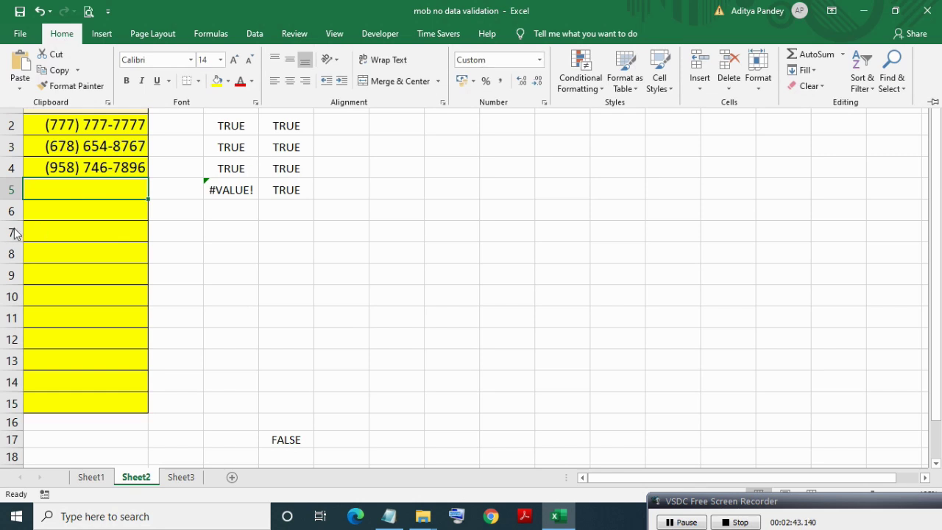
{"action": "left_click", "coordinate": [66, 185]}
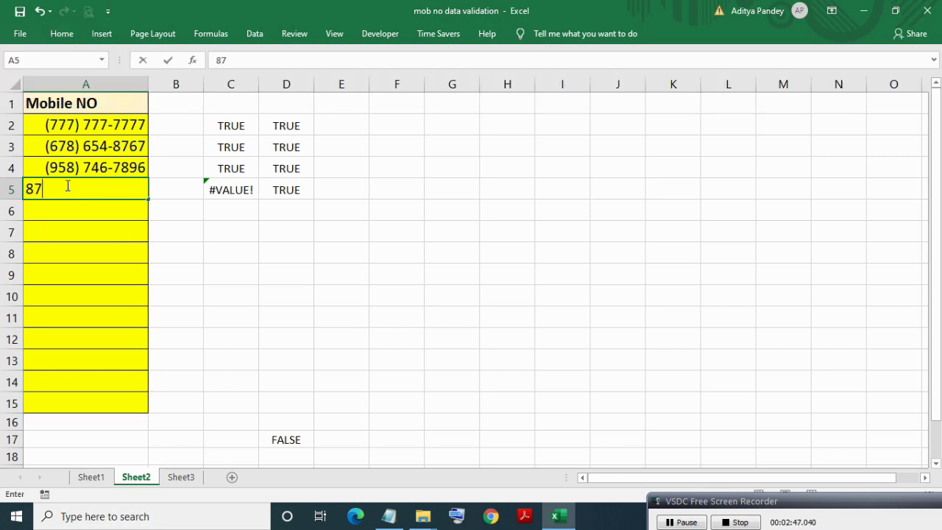
{"action": "key", "text": "Return"}
{"action": "key", "text": "Return"}
{"action": "key", "text": "End"}
{"action": "key", "text": "BackSpace"}
{"action": "key", "text": "Return"}
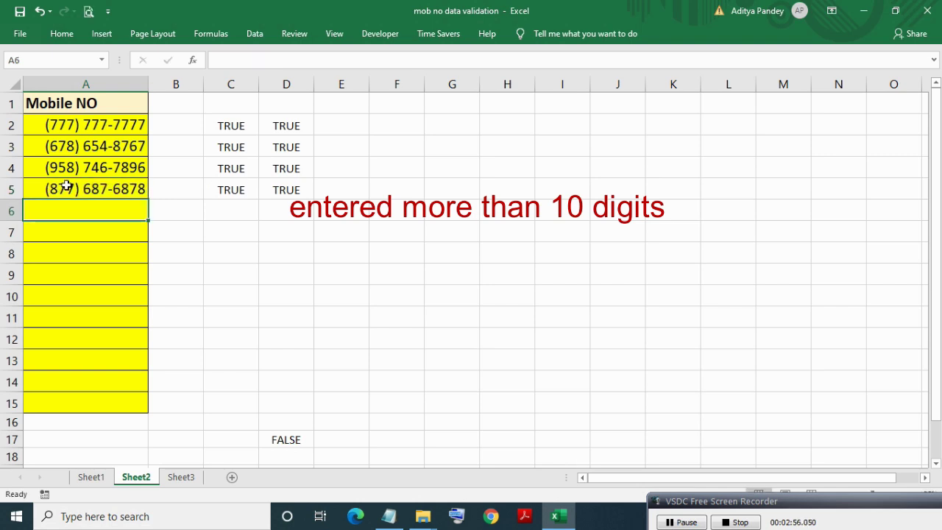